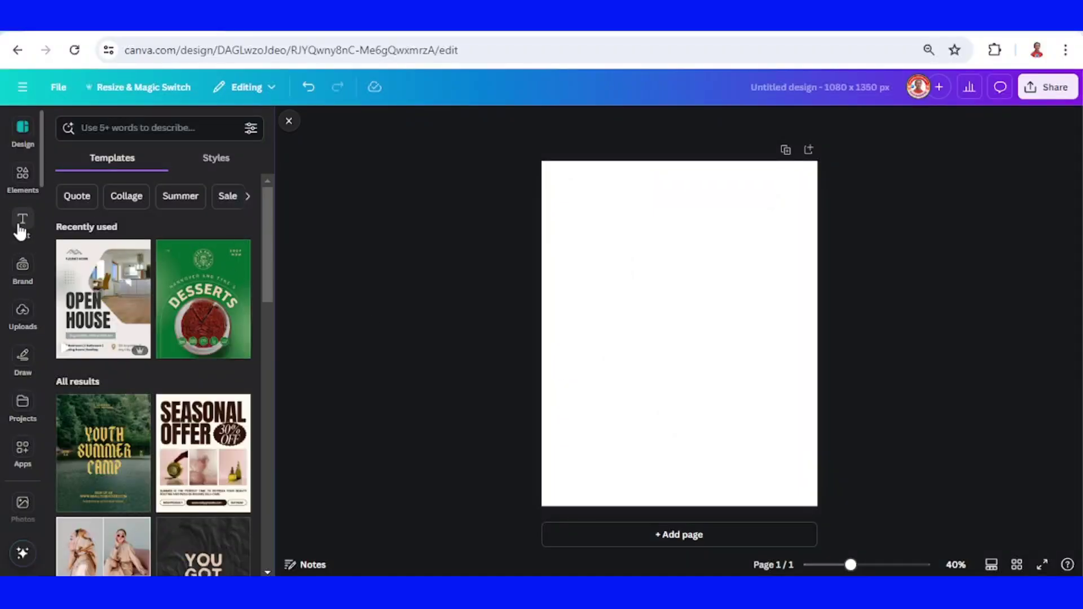
# - Add the bold text HOW DRIP IS YOUR LOVE on four lines and set its font to Antonio
pyautogui.click(20, 226)
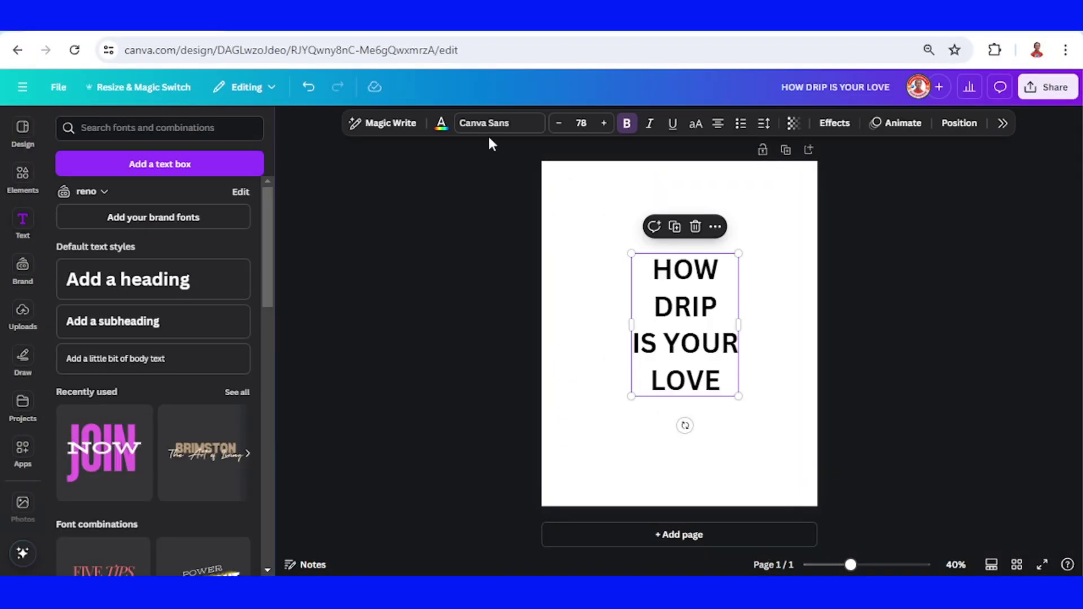
pyautogui.click(496, 126)
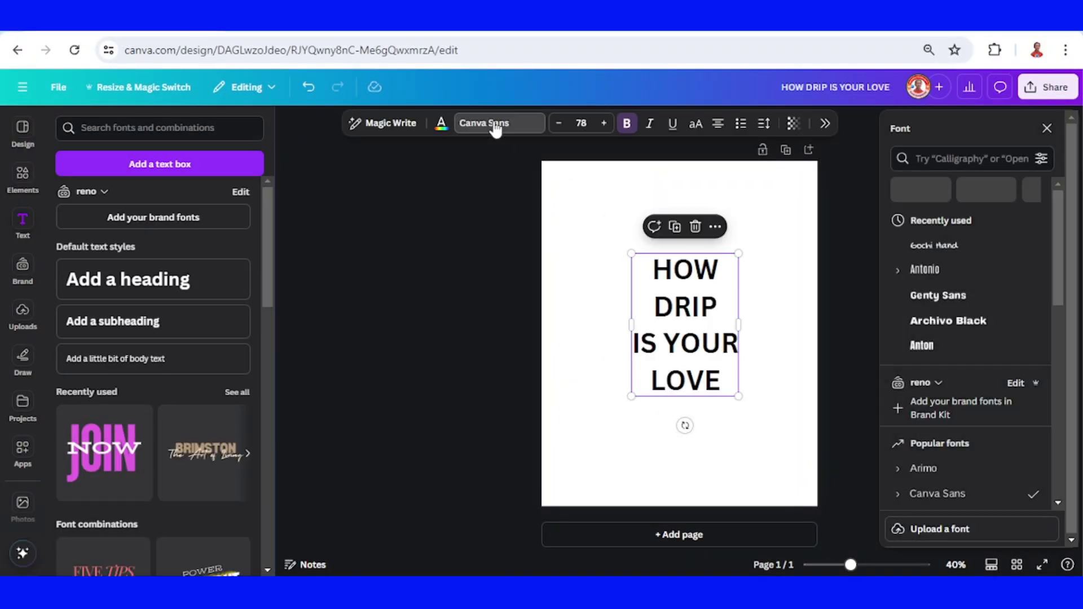
pyautogui.click(927, 493)
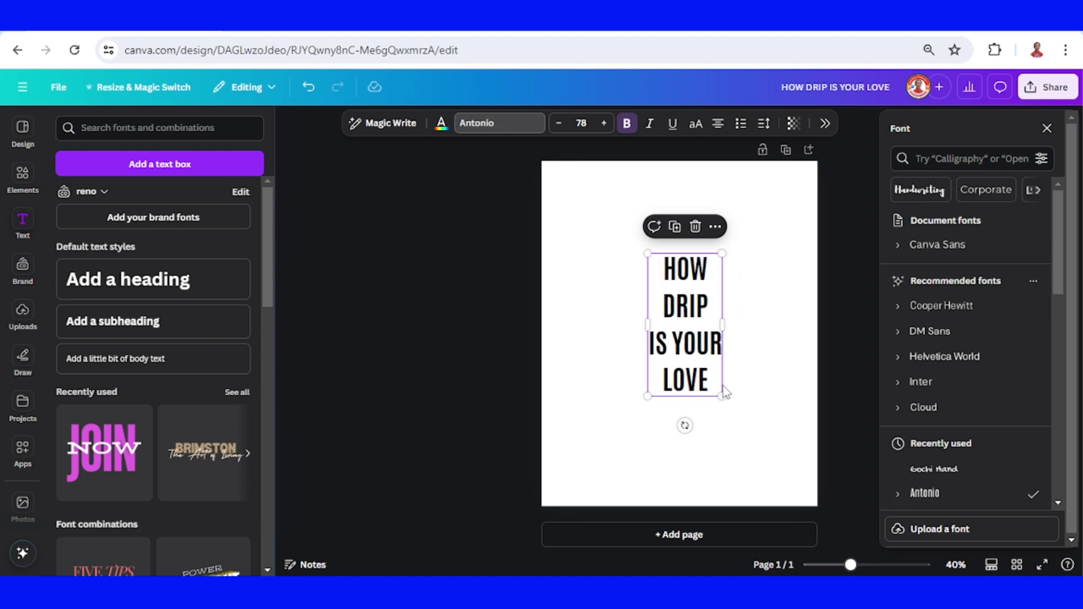
# - Tighten the text's line spacing, then enlarge the text to size 184 and centre it on the page
pyautogui.moveTo(720, 255); pyautogui.dragTo(726, 225)
pyautogui.click(765, 124)
pyautogui.click(794, 359)
pyautogui.moveTo(705, 336); pyautogui.dragTo(691, 355)
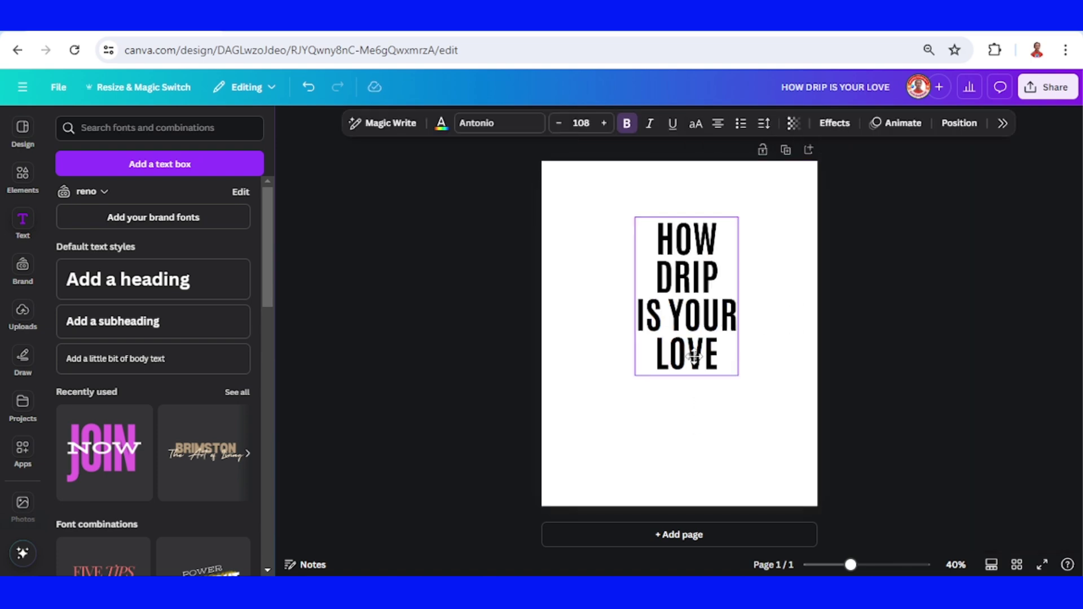
pyautogui.moveTo(633, 375); pyautogui.dragTo(594, 437)
pyautogui.moveTo(677, 316); pyautogui.dragTo(727, 314)
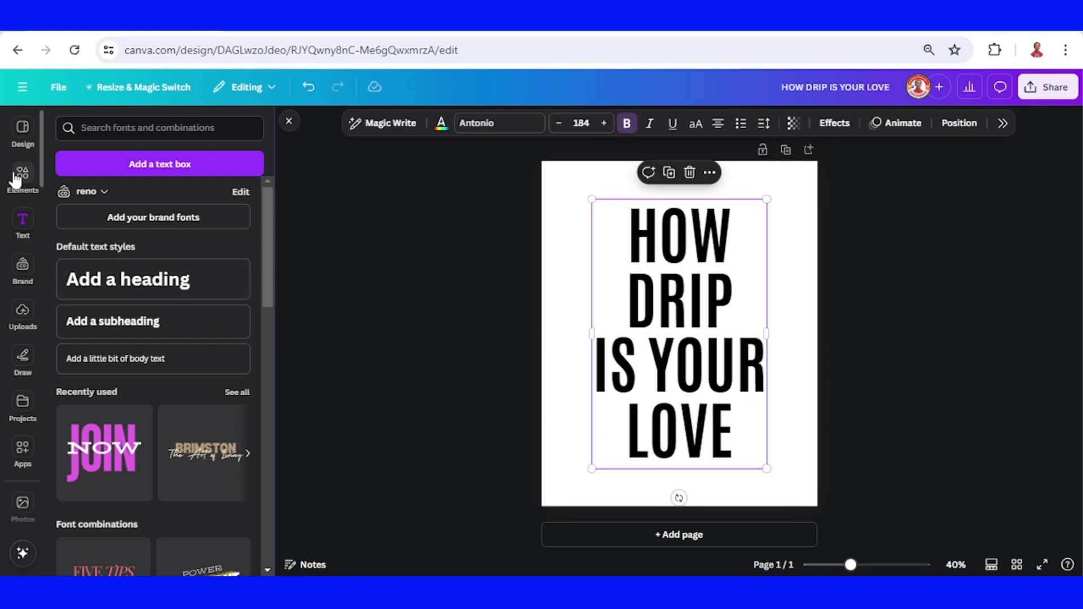
# - Add a square shape to the page and fill it with yellow #ffde59
pyautogui.click(17, 178)
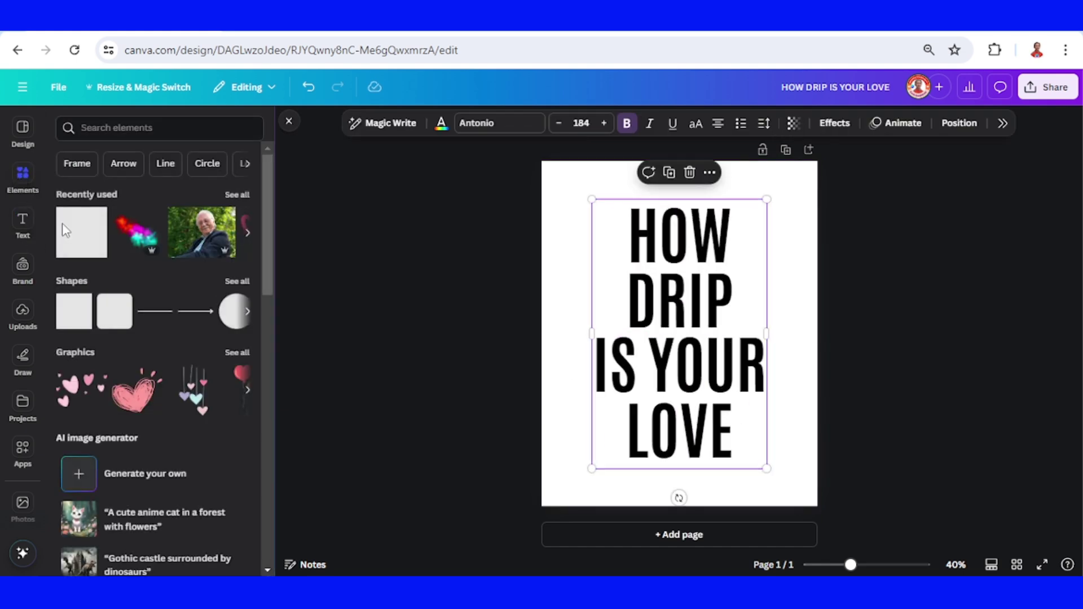
pyautogui.rightClick(82, 248)
pyautogui.click(82, 248)
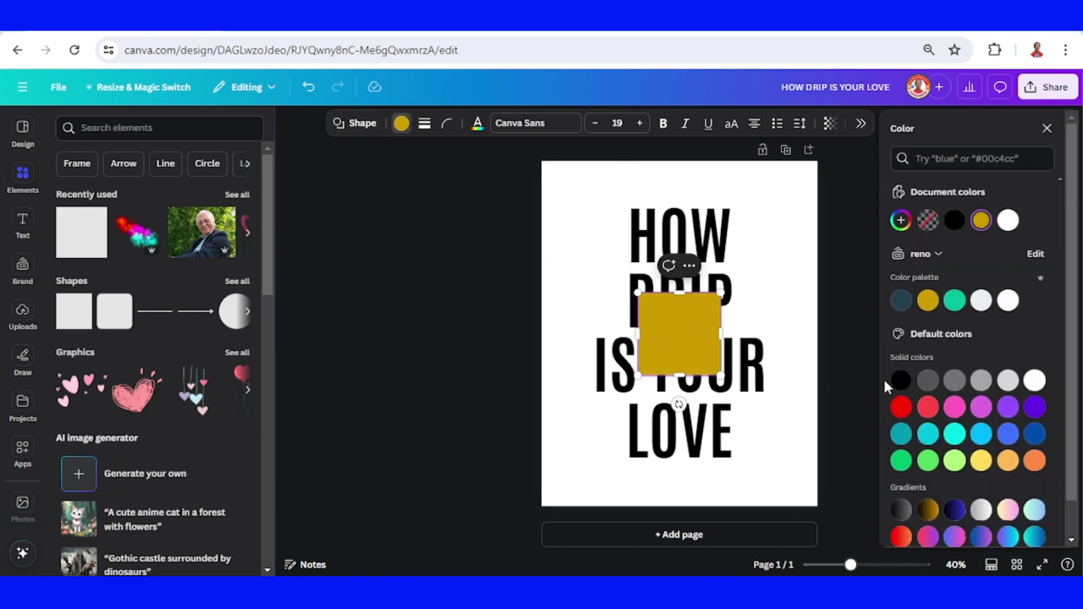
pyautogui.click(982, 461)
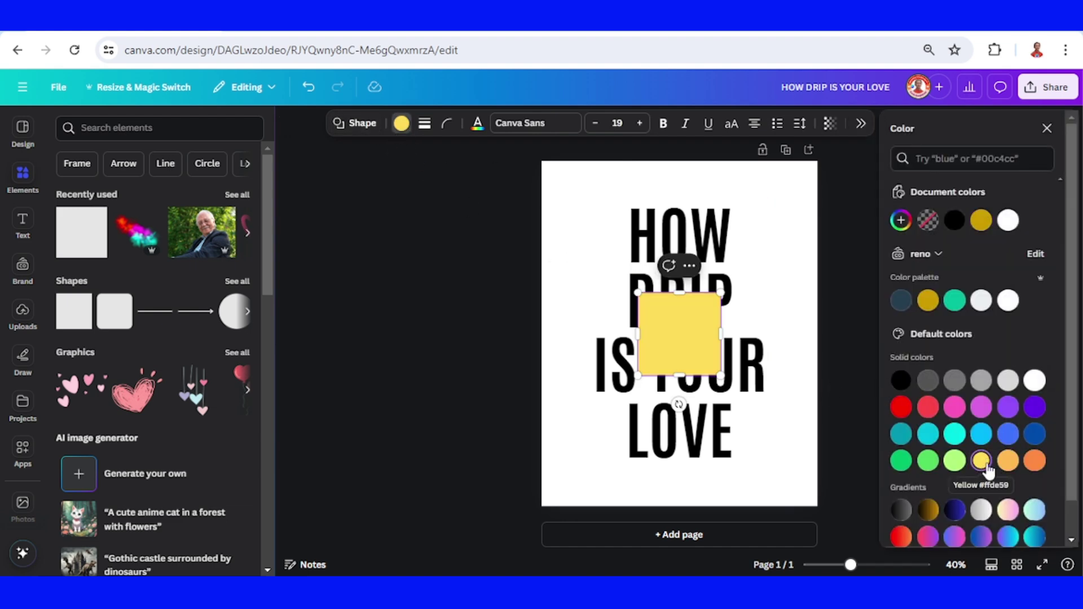
# - Stretch the yellow square into a tall rectangle that covers the whole text and layer it behind the text
pyautogui.moveTo(679, 292); pyautogui.dragTo(679, 189)
pyautogui.moveTo(679, 375); pyautogui.dragTo(685, 474)
pyautogui.moveTo(636, 331); pyautogui.dragTo(581, 327)
pyautogui.rightClick(736, 305)
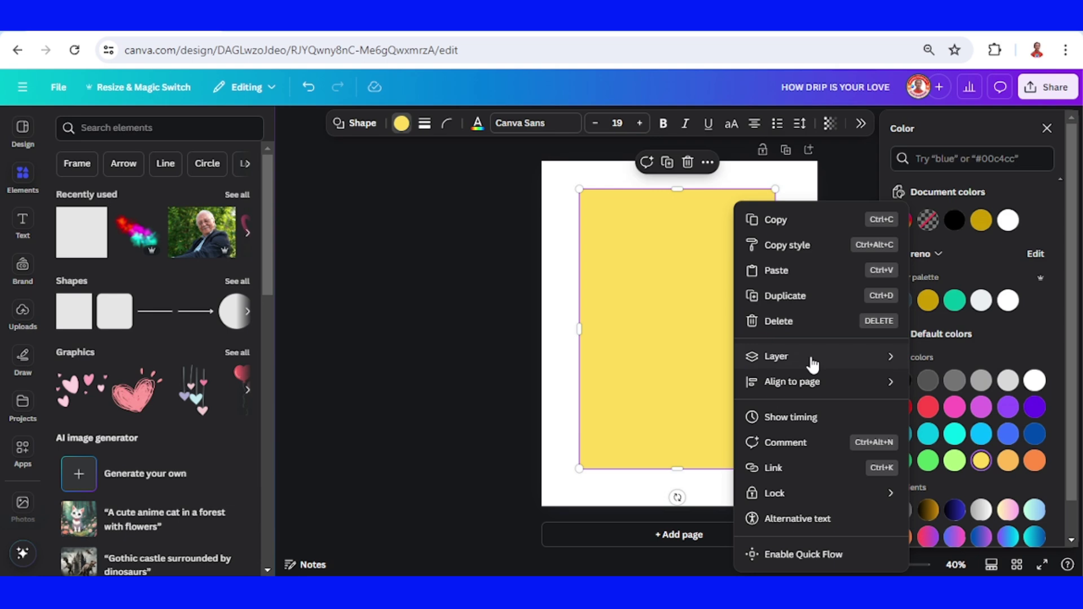
pyautogui.moveTo(807, 364)
pyautogui.click(637, 435)
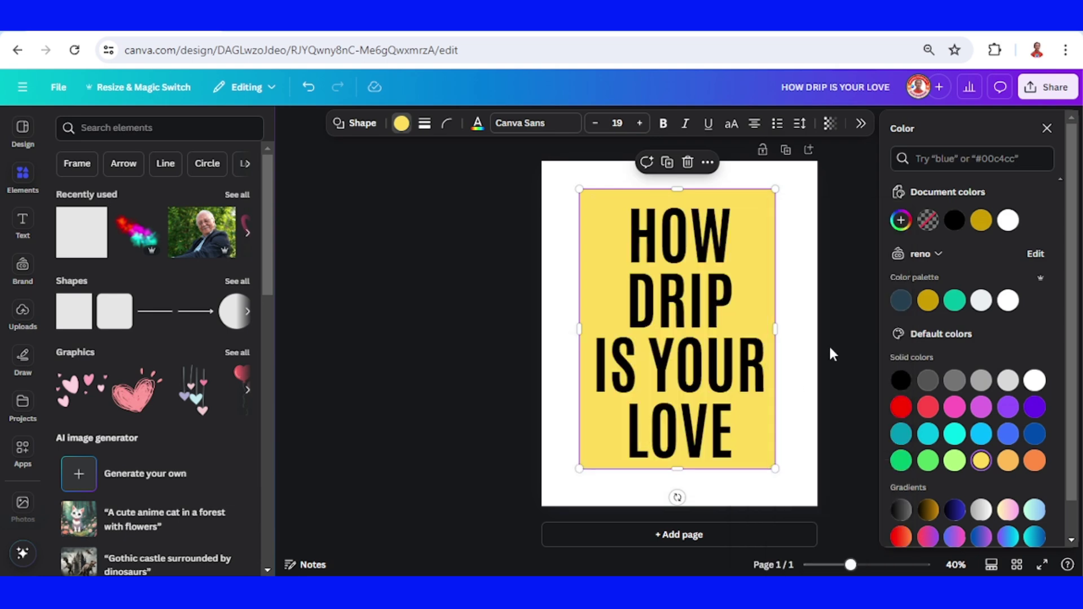
# - Colour the text white and narrow the yellow rectangle slightly from its left edge
pyautogui.click(687, 297)
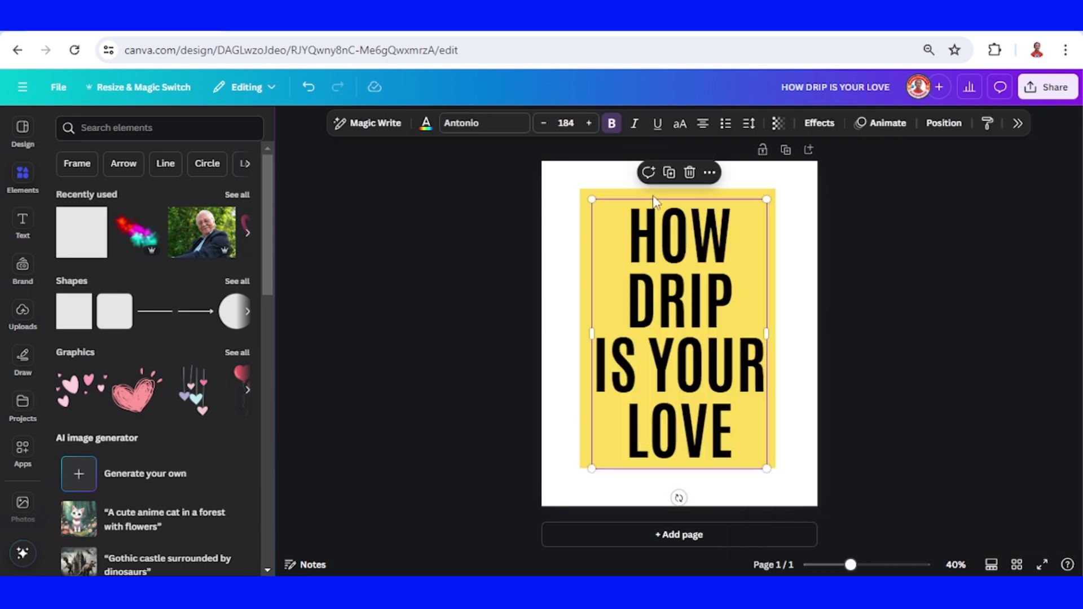
pyautogui.click(427, 126)
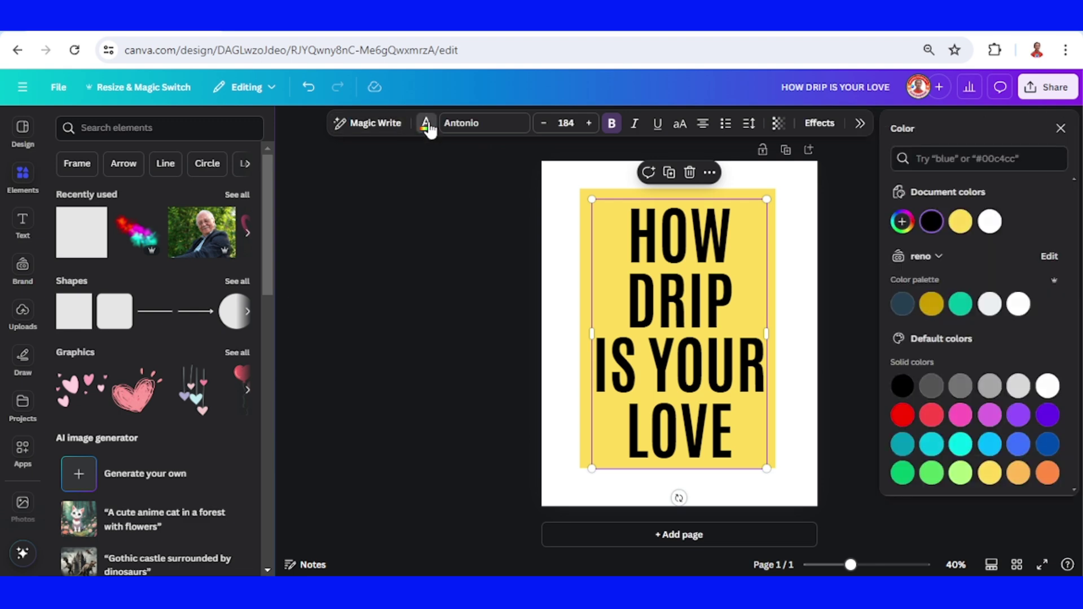
pyautogui.click(988, 225)
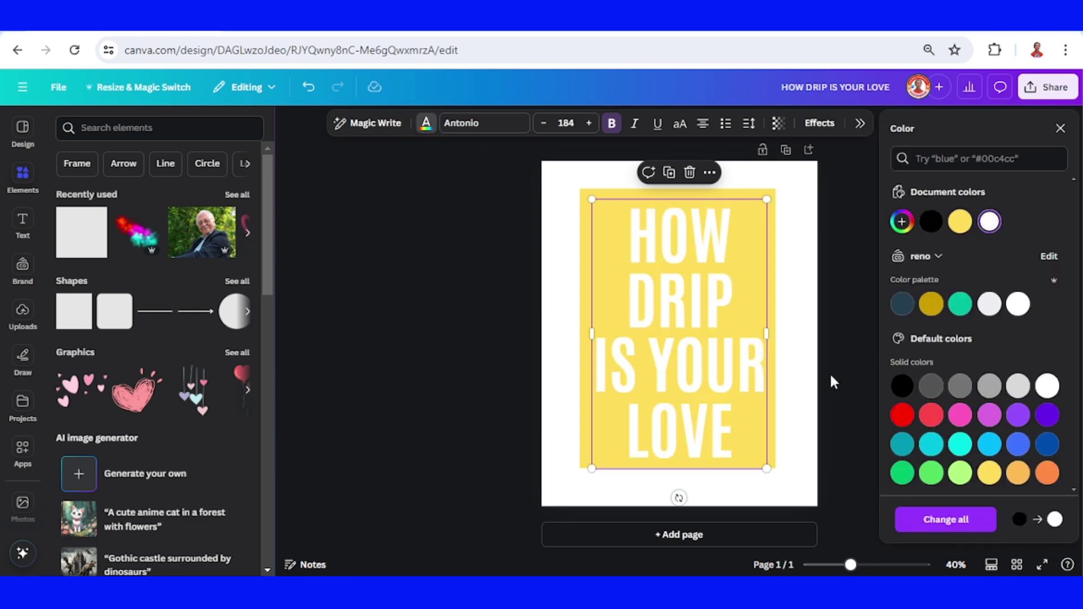
pyautogui.click(580, 322)
pyautogui.moveTo(579, 321); pyautogui.dragTo(589, 322)
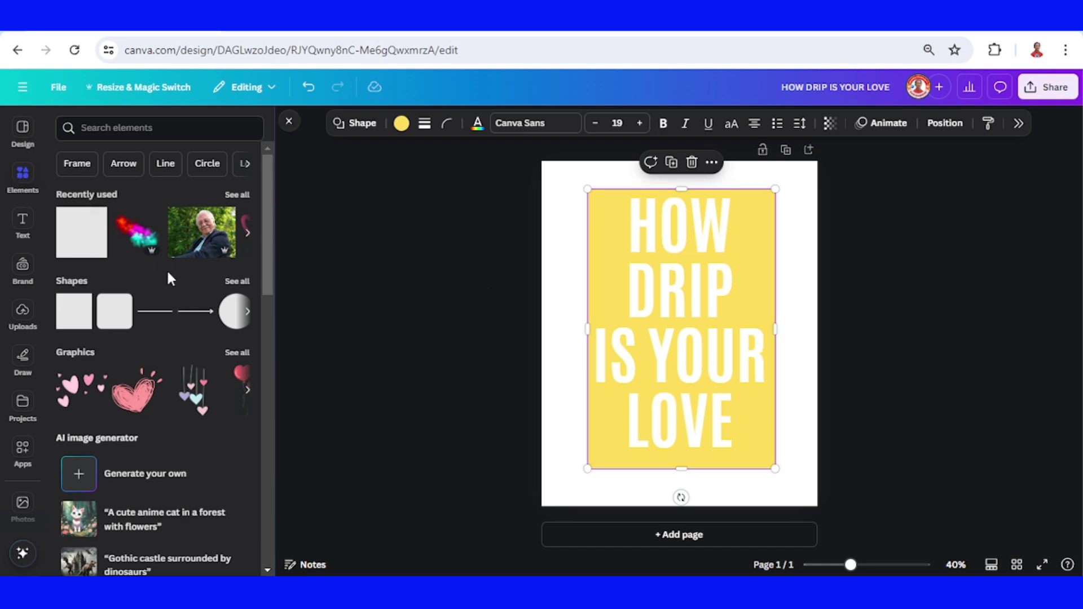
# - Search the elements for DRIP and insert the narrow dripping paint graphic with one long strand
pyautogui.click(122, 128)
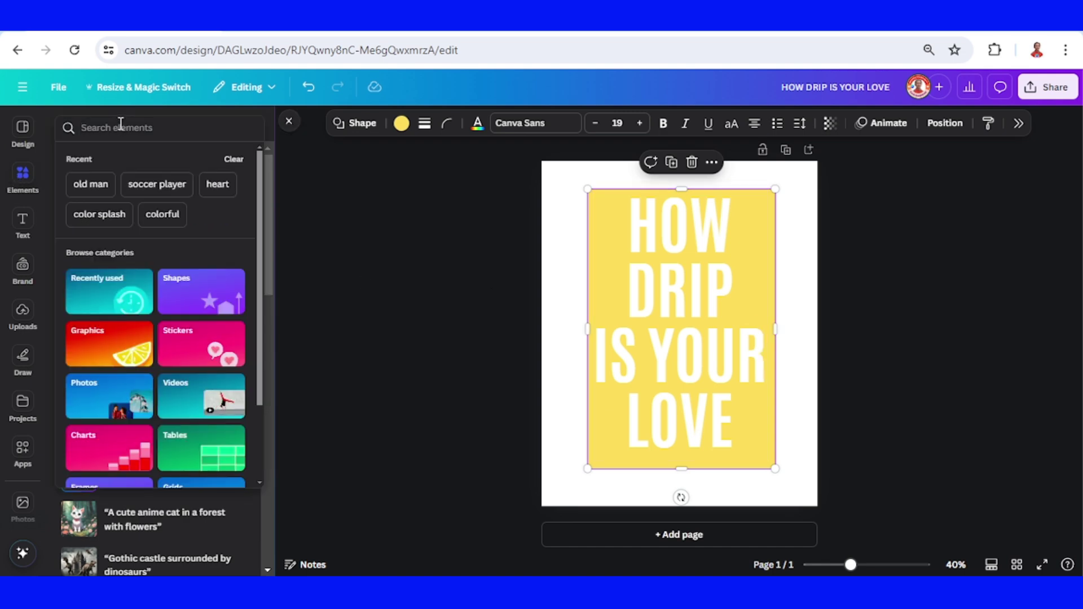
pyautogui.write('DRIP')
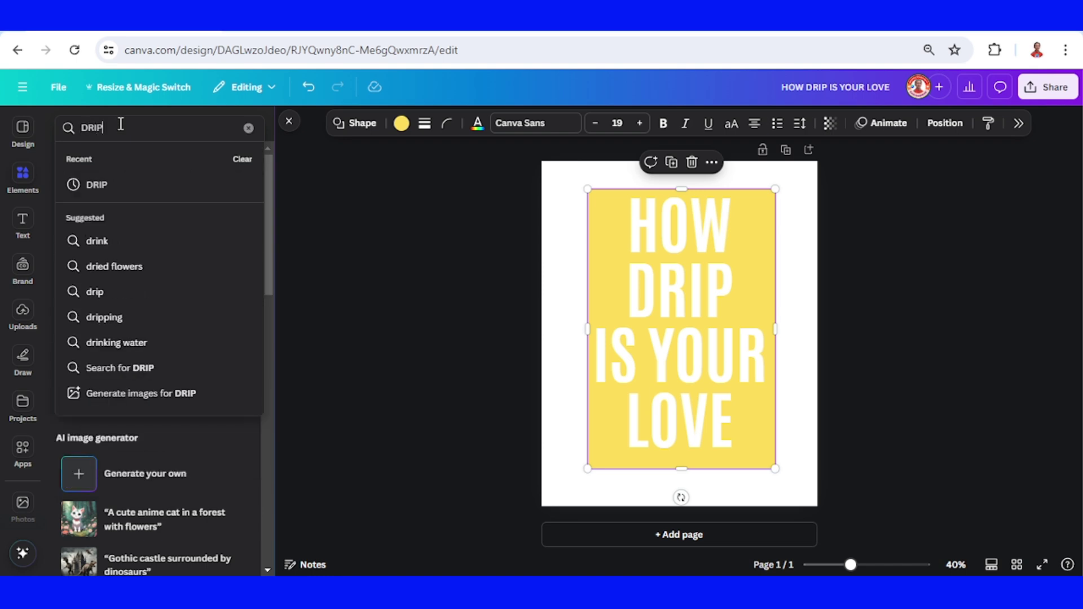
pyautogui.press('Return')
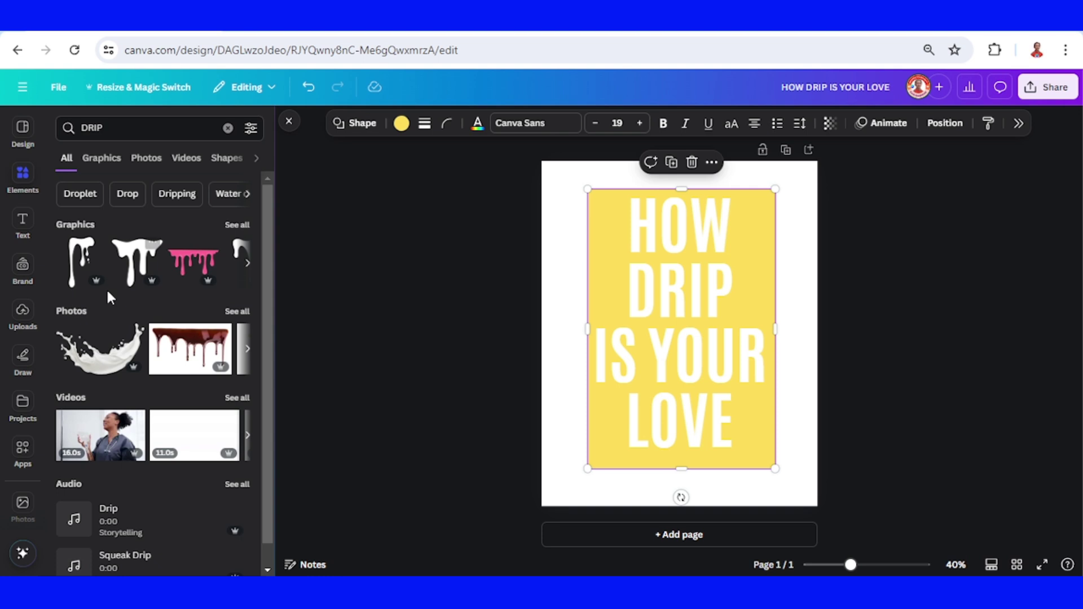
pyautogui.click(97, 247)
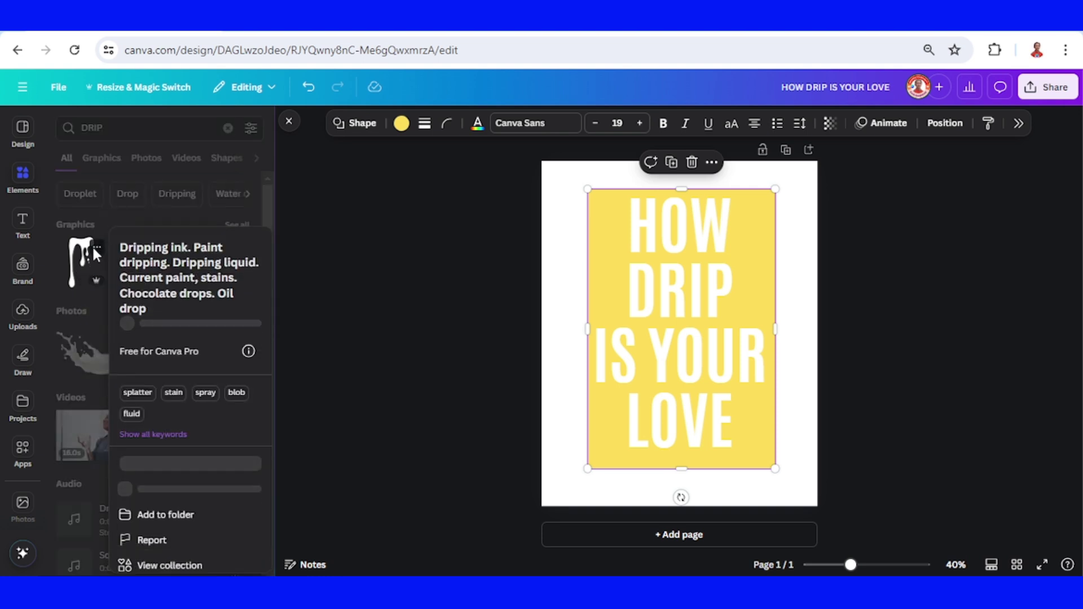
pyautogui.click(92, 262)
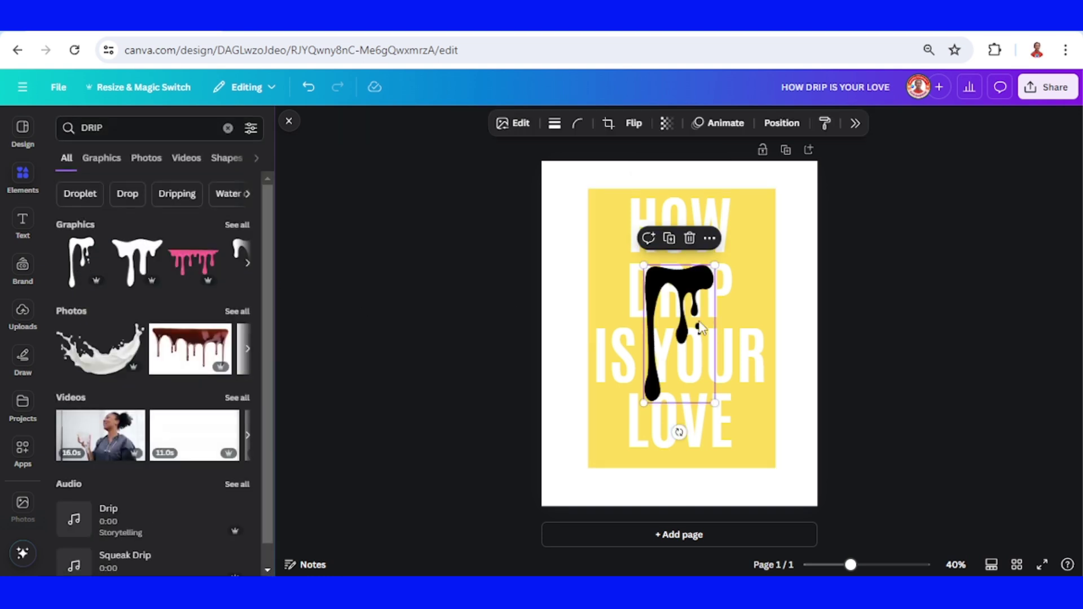
# - Colour the drip graphic white and shrink it onto the crossbar of the H in HOW
pyautogui.click(543, 124)
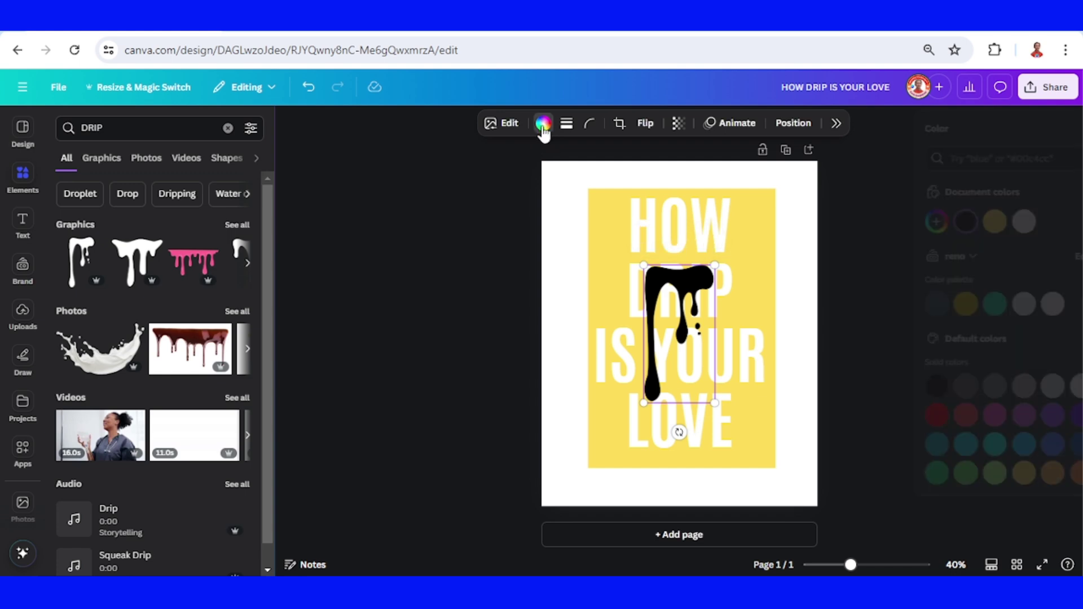
pyautogui.click(988, 221)
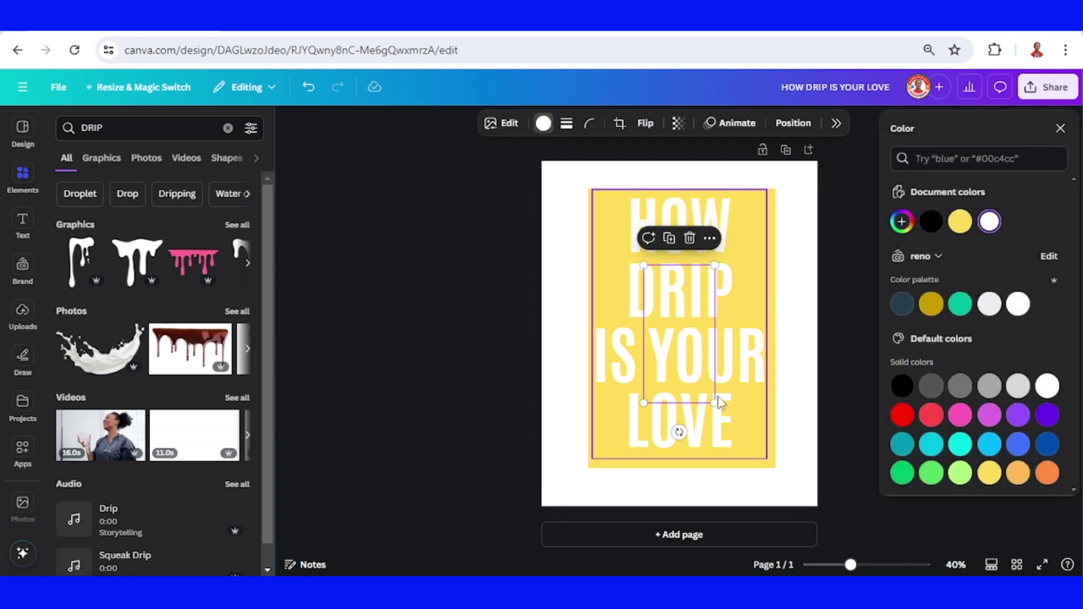
pyautogui.moveTo(720, 400); pyautogui.dragTo(670, 301)
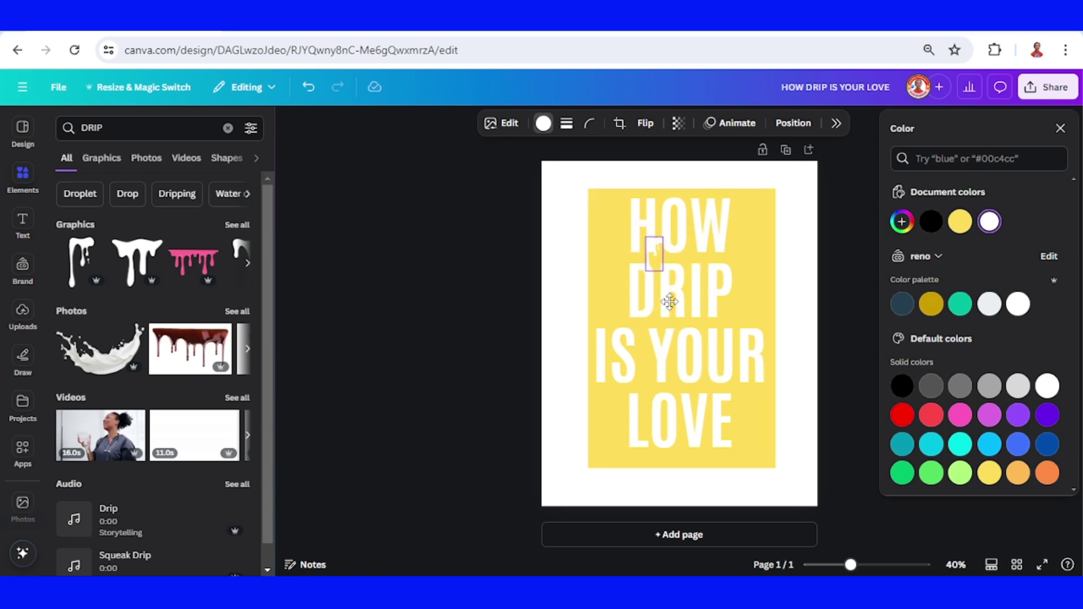
# - Browse all the DRIP graphics and insert the round dripping blob
pyautogui.scroll(2, 653, 303)
pyautogui.click(237, 224)
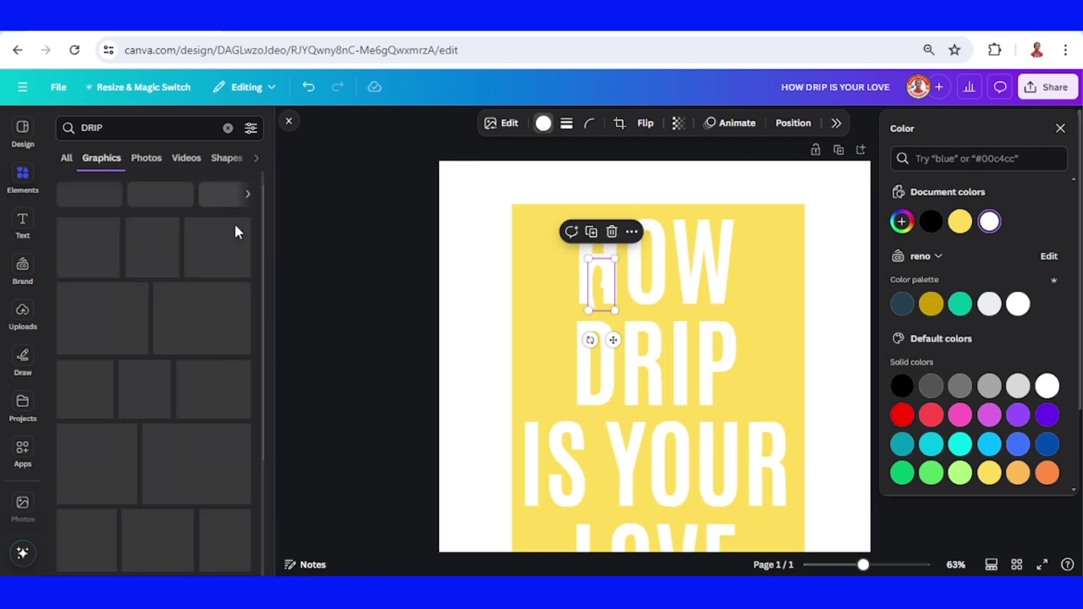
pyautogui.scroll(-15, 220, 254)
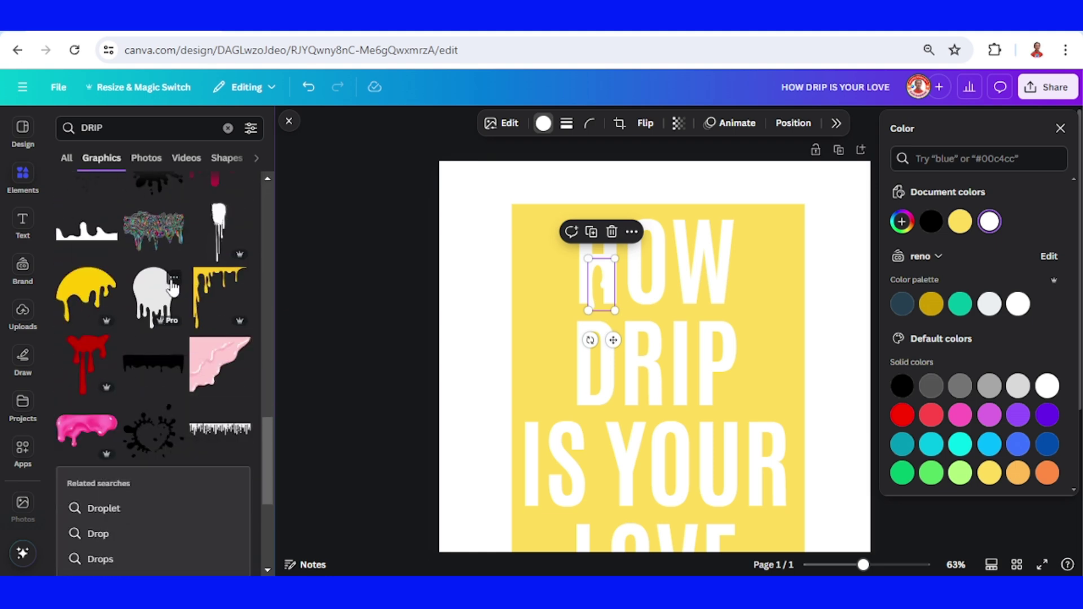
pyautogui.click(174, 276)
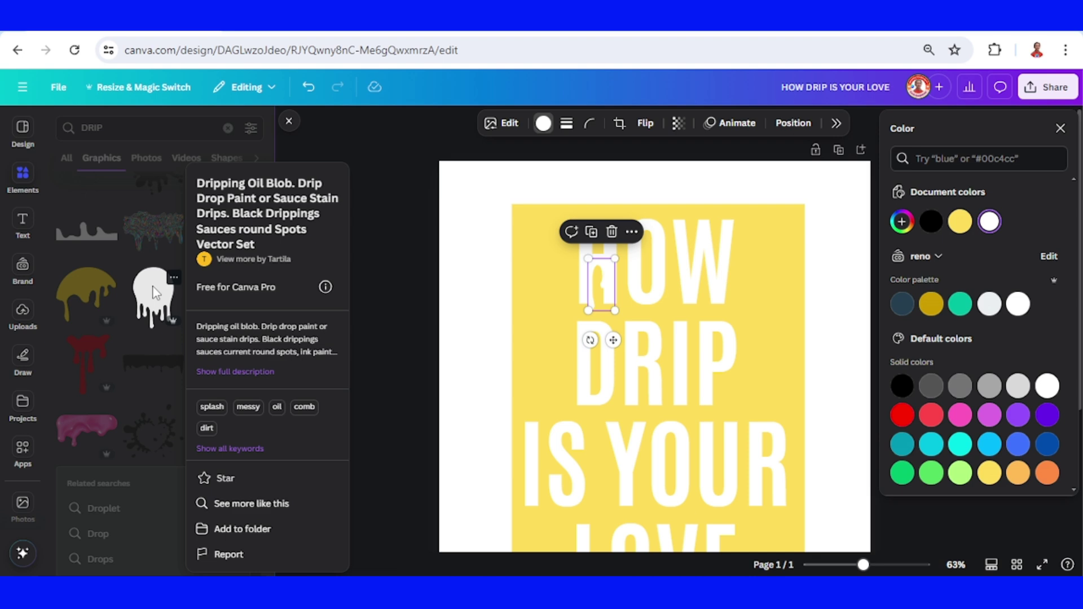
pyautogui.click(156, 292)
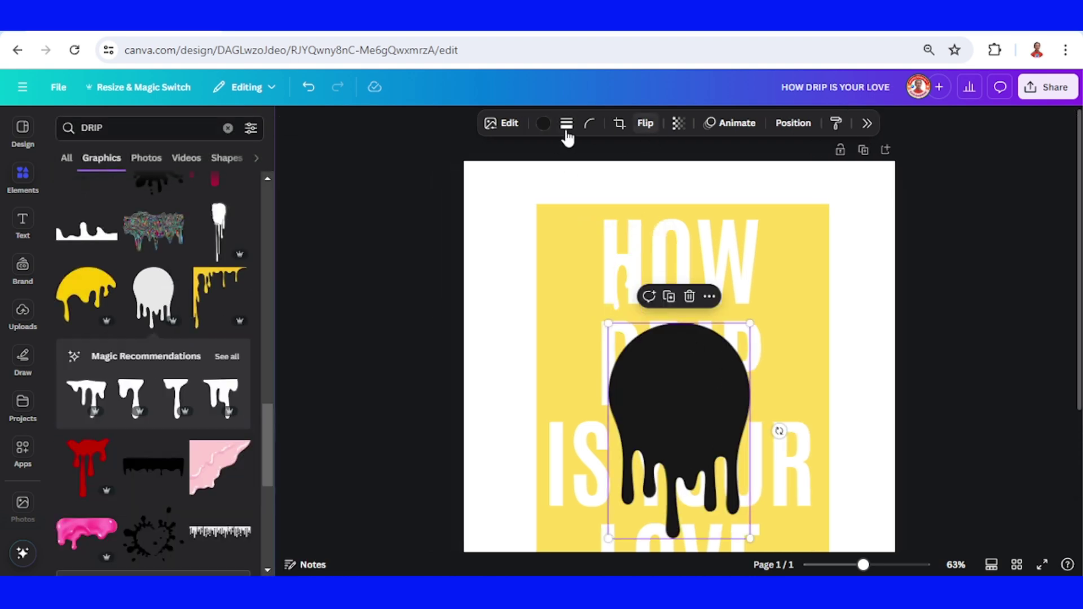
# - Colour the round blob white and shrink it onto the bottom of the O in HOW, with a copy on the W
pyautogui.click(543, 124)
pyautogui.click(1021, 226)
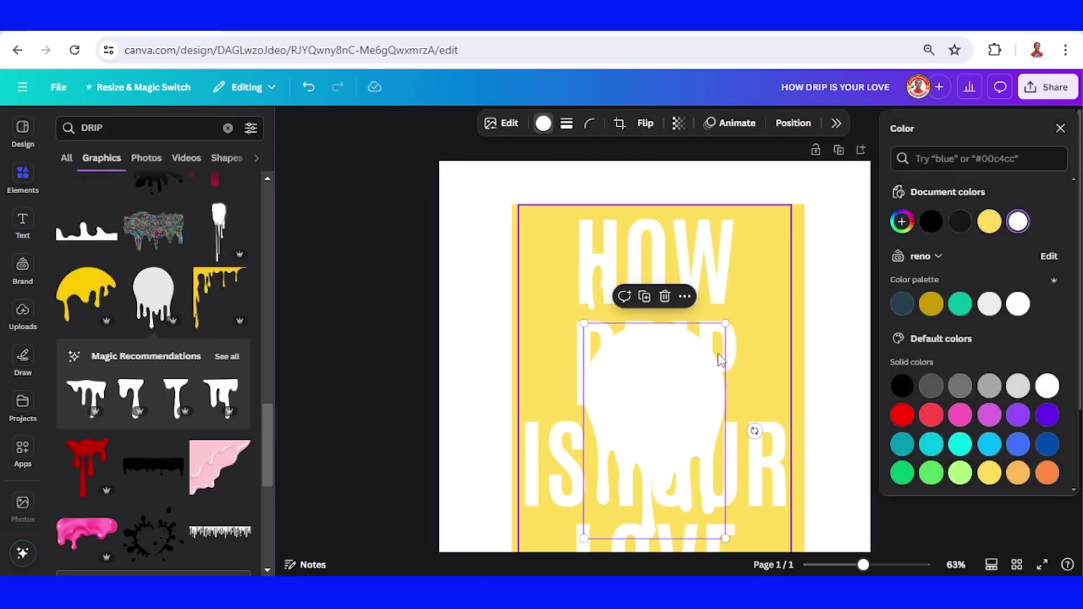
pyautogui.moveTo(726, 323); pyautogui.dragTo(711, 270)
pyautogui.click(634, 252)
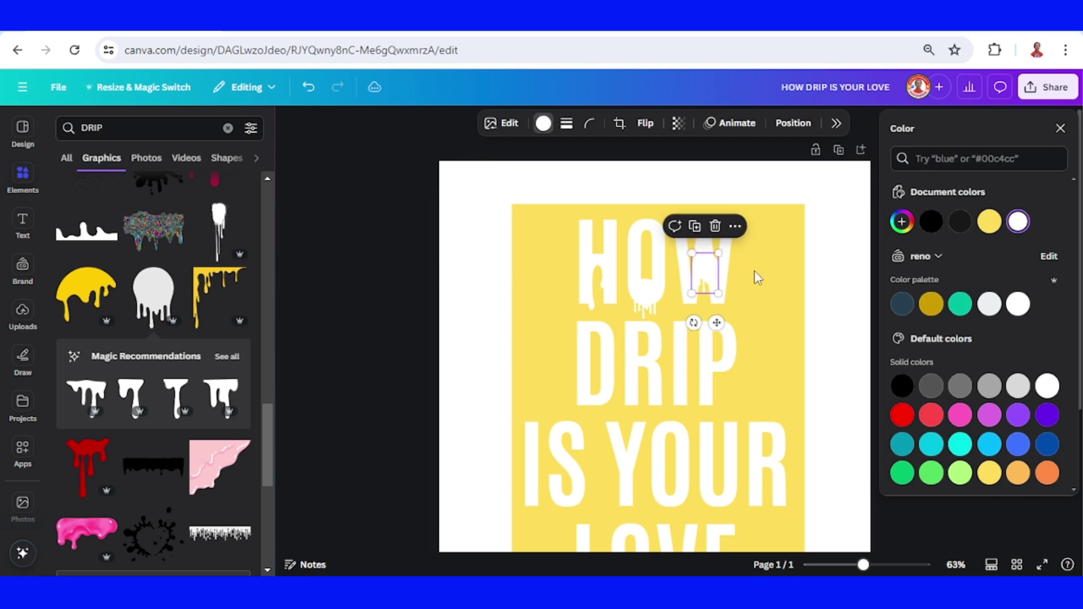
# - Duplicate the drip on the H and place the copy beneath the D of DRIP
pyautogui.click(602, 280)
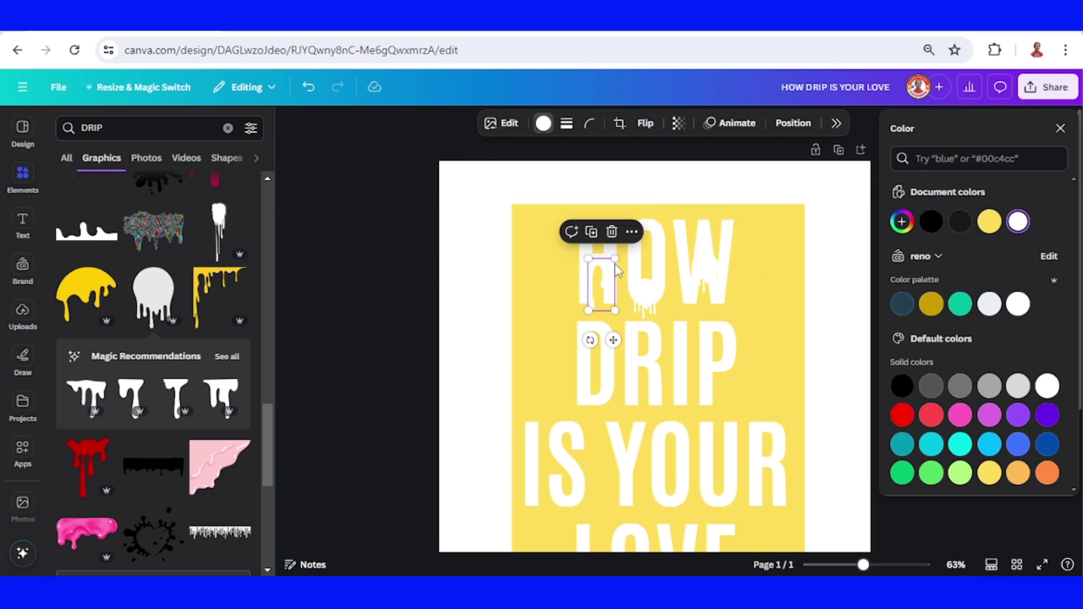
pyautogui.click(592, 232)
pyautogui.moveTo(602, 276); pyautogui.dragTo(587, 401)
pyautogui.click(713, 368)
pyautogui.click(612, 420)
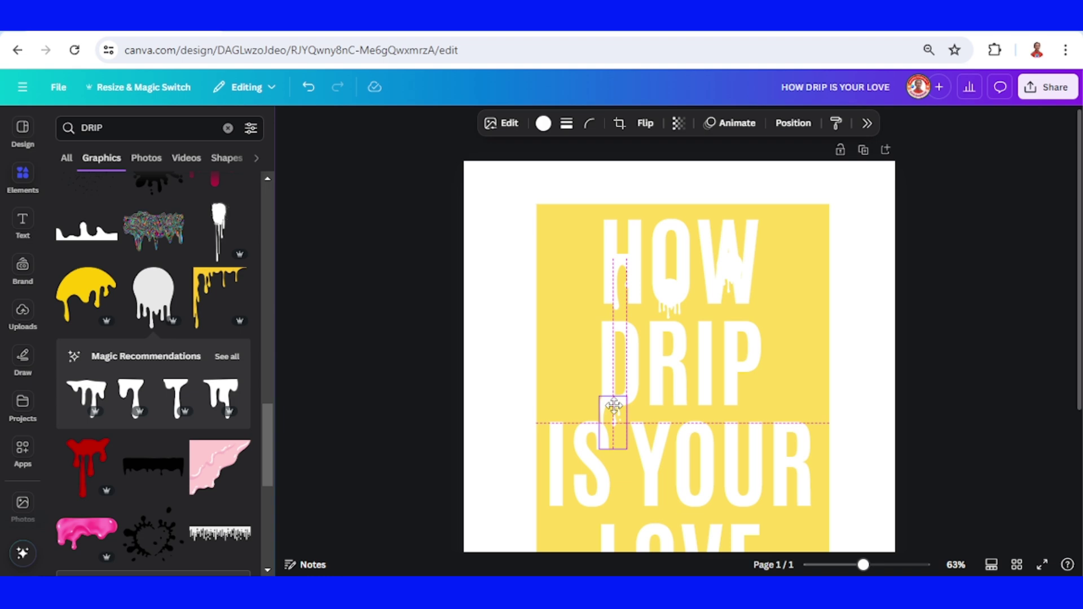
# - Insert the wide dripping graphic in white and shrink it into small drips on the R and beneath the O of YOUR
pyautogui.scroll(10, 174, 303)
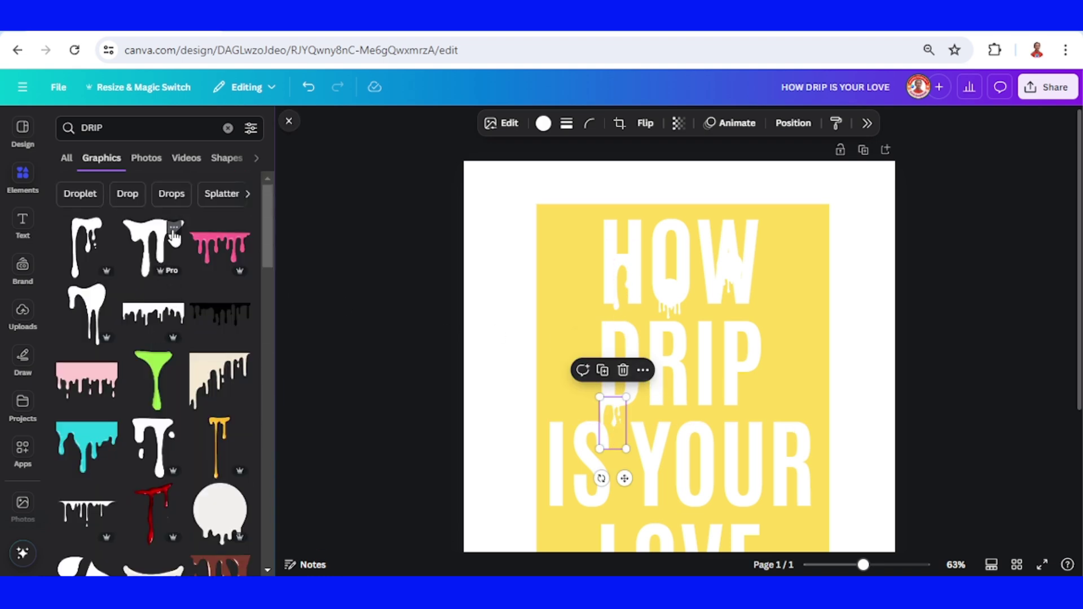
pyautogui.click(173, 227)
pyautogui.click(152, 248)
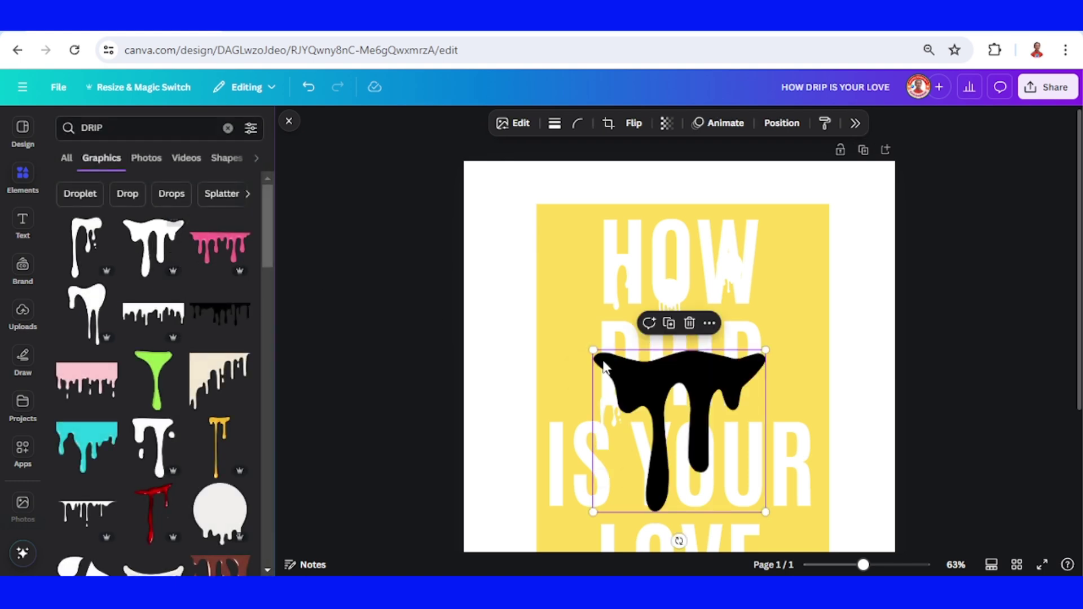
pyautogui.click(543, 124)
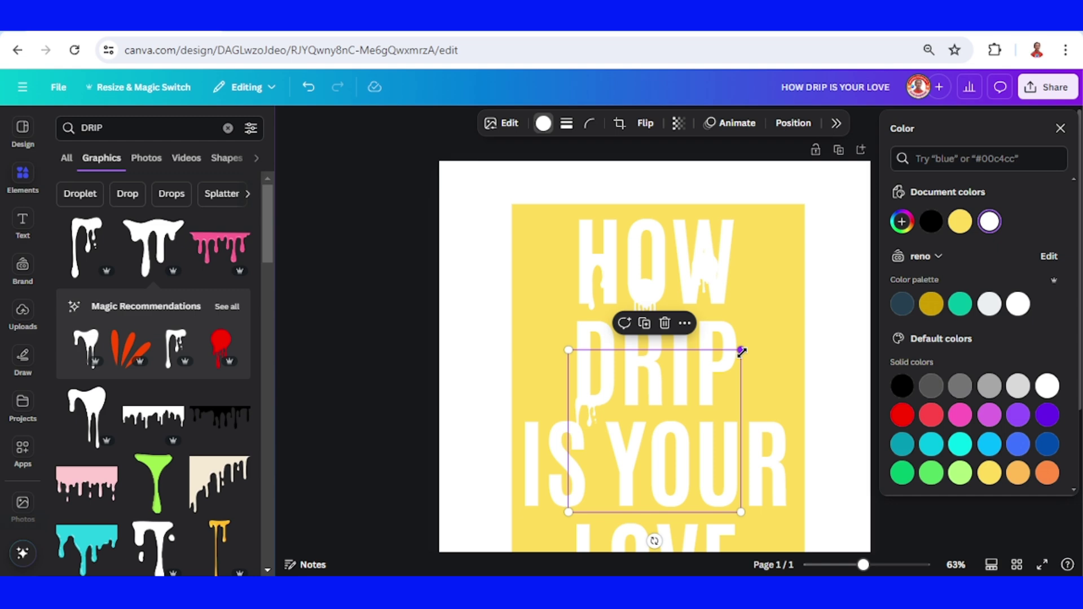
pyautogui.moveTo(741, 351); pyautogui.dragTo(768, 439)
pyautogui.click(660, 468)
# - Duplicate the drip on the H and place the copy on the R of DRIP
pyautogui.click(597, 282)
pyautogui.click(590, 231)
pyautogui.moveTo(608, 292); pyautogui.dragTo(641, 388)
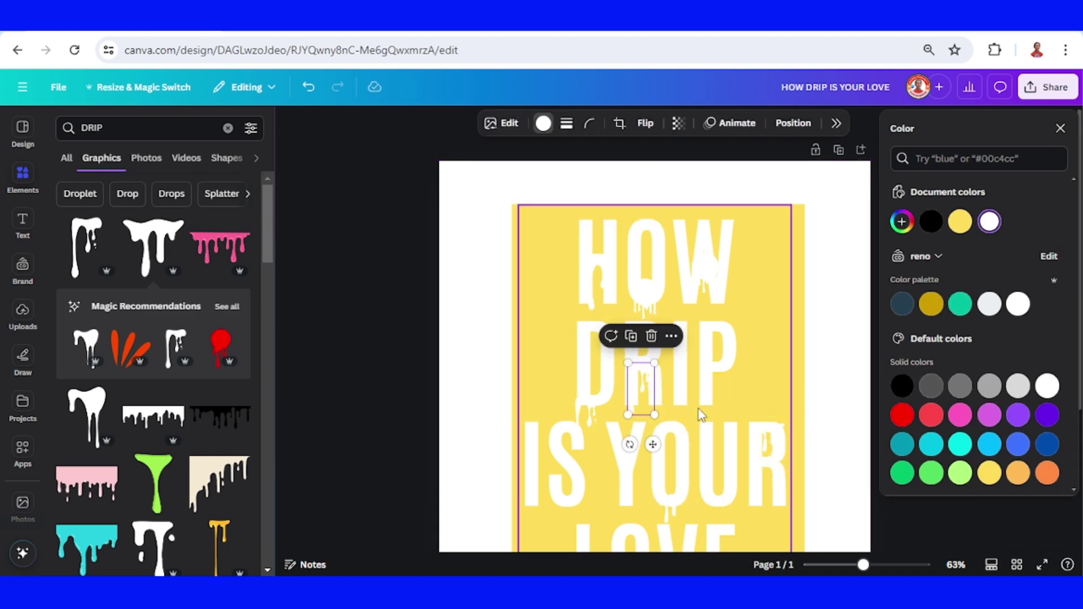
# - Place further drip copies on the P and beneath the I of DRIP
pyautogui.click(631, 336)
pyautogui.moveTo(686, 489); pyautogui.dragTo(719, 357)
pyautogui.click(708, 302)
pyautogui.moveTo(793, 324); pyautogui.dragTo(683, 401)
pyautogui.click(773, 420)
pyautogui.scroll(-2, 786, 412)
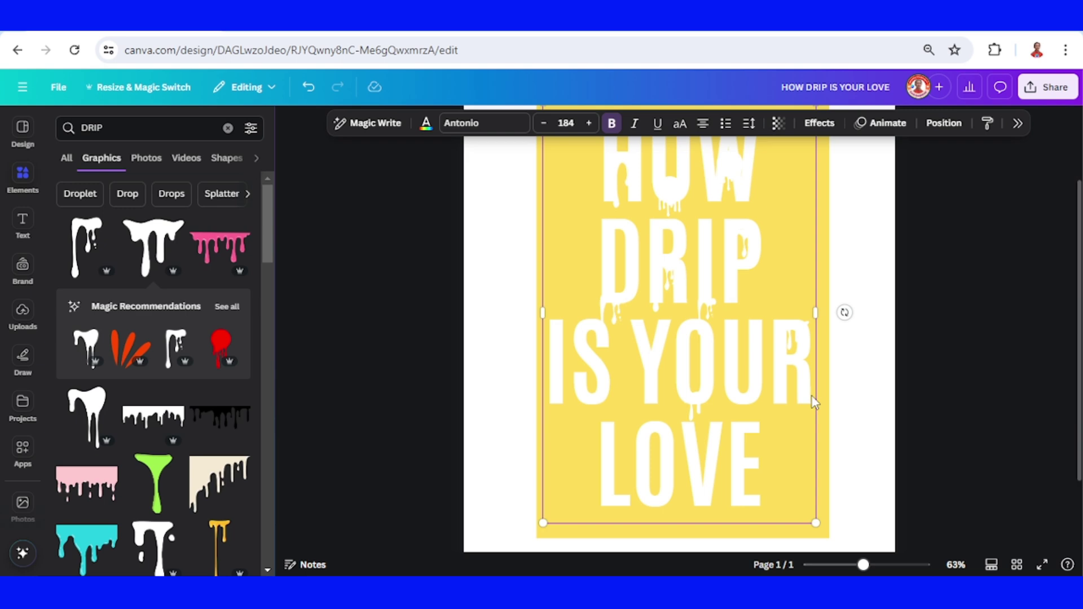
# - Place drip copies beneath the I and S of IS and beneath the Y of YOUR
pyautogui.scroll(-1, 814, 401)
pyautogui.click(615, 259)
pyautogui.click(602, 211)
pyautogui.moveTo(624, 319); pyautogui.dragTo(601, 413)
pyautogui.moveTo(671, 153); pyautogui.dragTo(561, 355)
pyautogui.moveTo(571, 373); pyautogui.dragTo(562, 358)
pyautogui.moveTo(566, 384); pyautogui.dragTo(665, 389)
pyautogui.click(553, 319)
# - Place copies of the small drip beneath the U of YOUR and beneath the O of LOVE
pyautogui.click(758, 382)
pyautogui.click(693, 353)
pyautogui.click(684, 309)
pyautogui.moveTo(694, 355); pyautogui.dragTo(653, 452)
# - Duplicate drips onto the L and E of LOVE and resize them to fit the letters
pyautogui.click(783, 377)
pyautogui.click(742, 353)
pyautogui.click(735, 317)
pyautogui.moveTo(556, 353); pyautogui.dragTo(607, 453)
pyautogui.moveTo(616, 439)
pyautogui.mouseDown()
pyautogui.moveTo(632, 420)
pyautogui.moveTo(624, 435)
pyautogui.mouseUp()
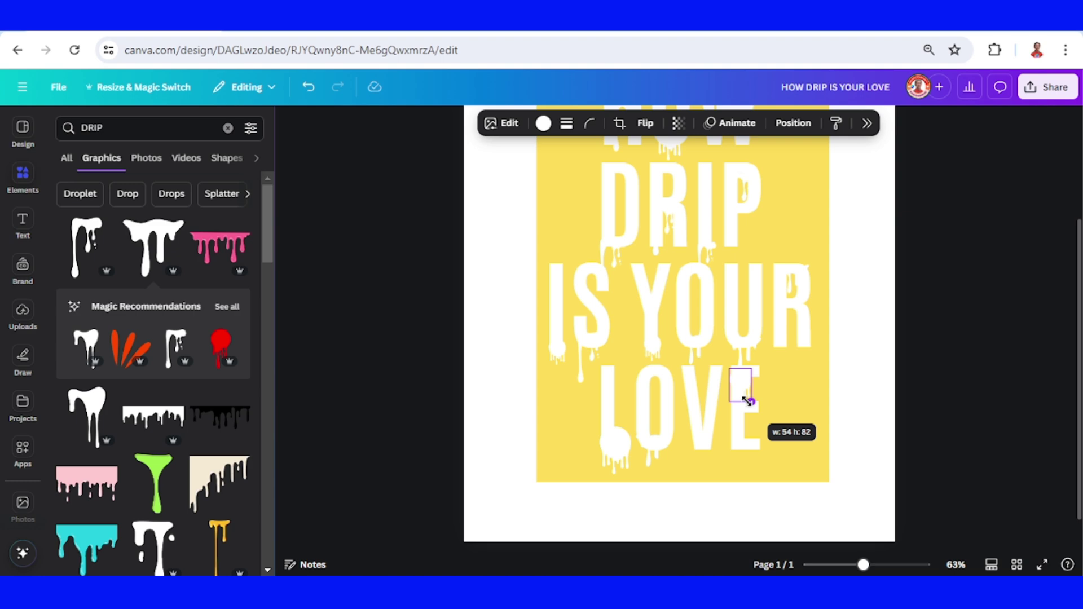
pyautogui.moveTo(747, 401); pyautogui.dragTo(747, 401)
# - Duplicate the small drip beneath the E of LOVE and the long drip beneath the V
pyautogui.click(693, 352)
pyautogui.click(685, 312)
pyautogui.moveTo(702, 355); pyautogui.dragTo(759, 469)
pyautogui.click(595, 363)
pyautogui.click(587, 310)
pyautogui.moveTo(591, 358); pyautogui.dragTo(697, 437)
pyautogui.click(824, 442)
# - Place a copy of a drip beneath the W of HOW
pyautogui.scroll(2, 824, 508)
pyautogui.click(616, 226)
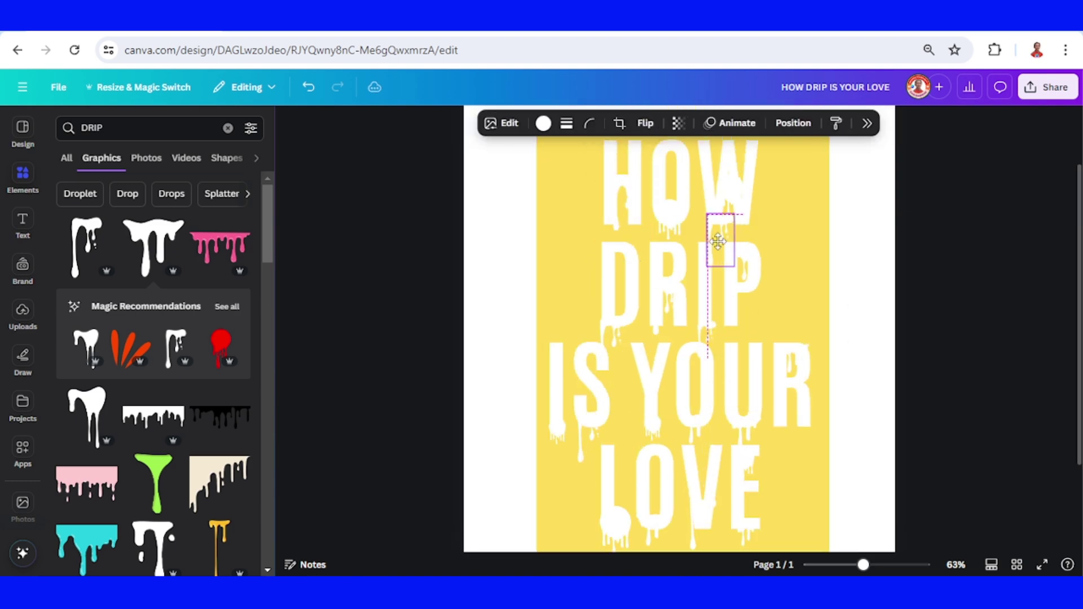
pyautogui.click(803, 264)
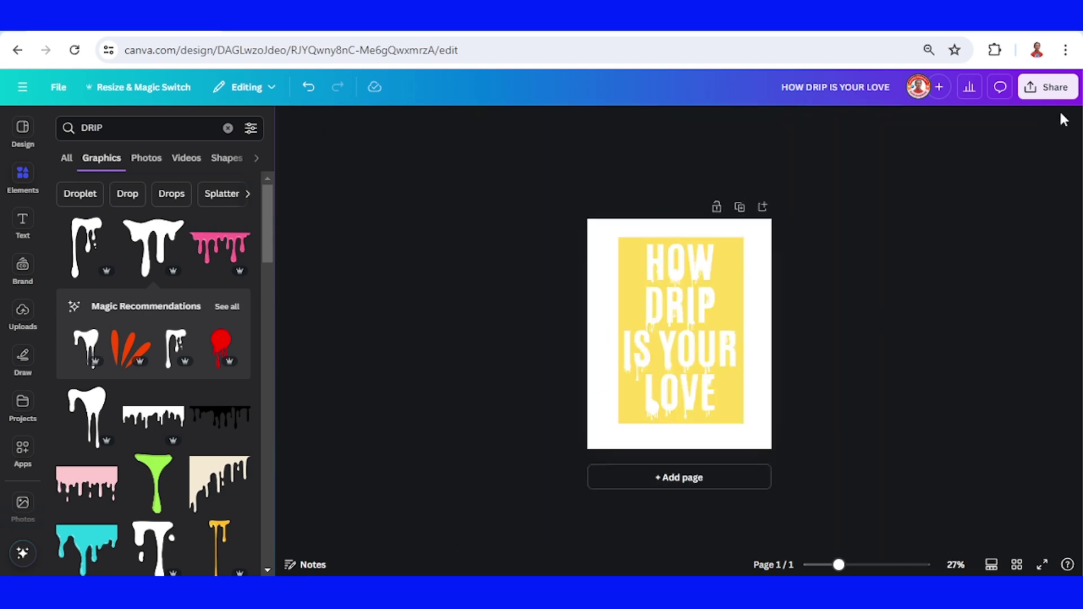
# - Download the design as a PNG at 1,080 × 1,350 px
pyautogui.click(1047, 96)
pyautogui.click(905, 417)
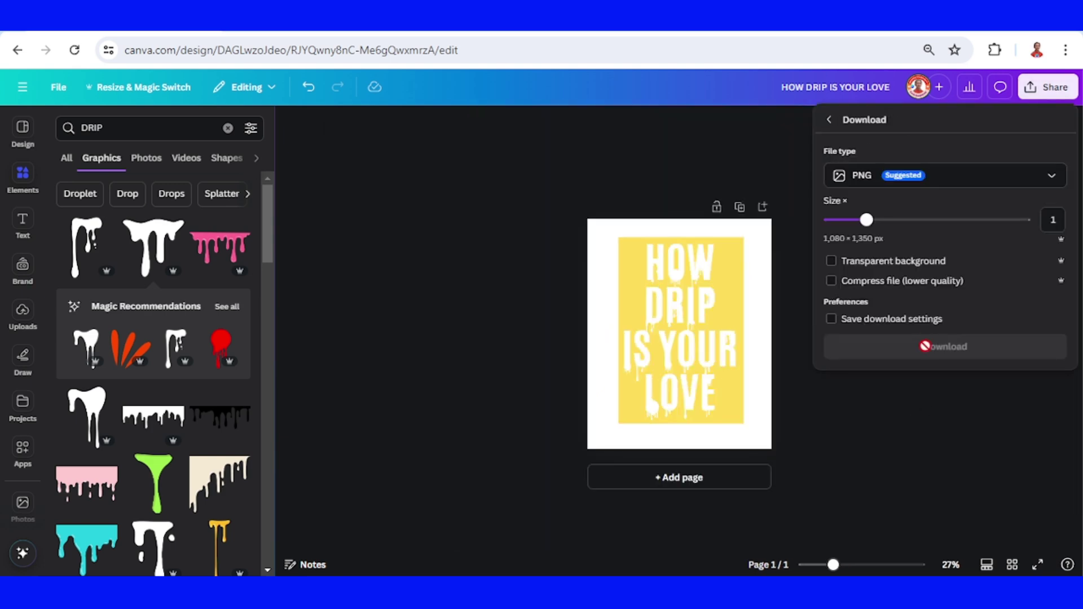
pyautogui.click(925, 347)
# - Add a second page and set its background to the green from the reno palette
pyautogui.click(711, 479)
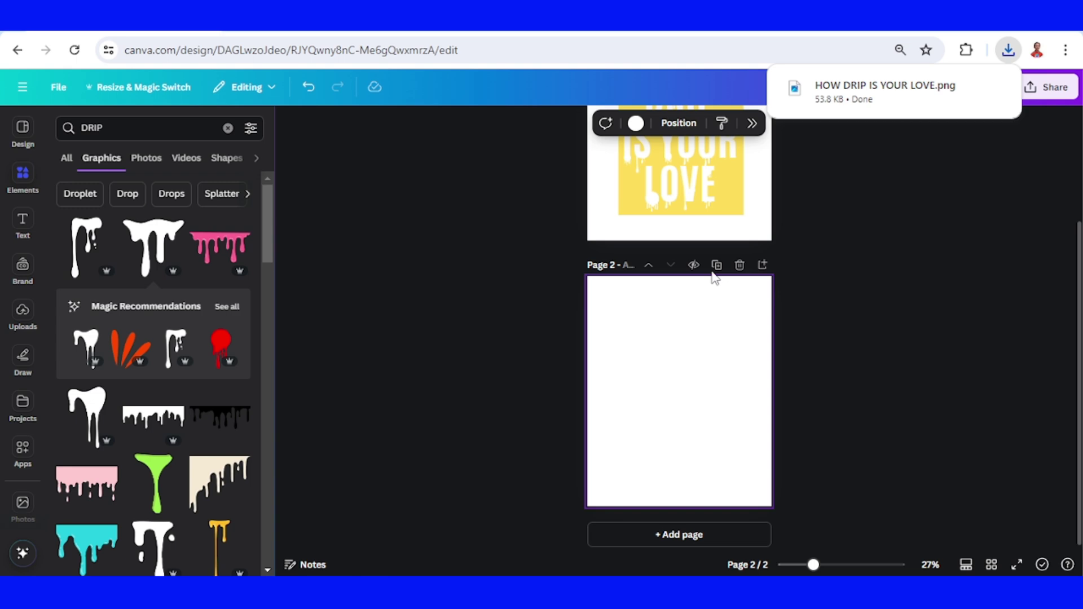
pyautogui.click(635, 123)
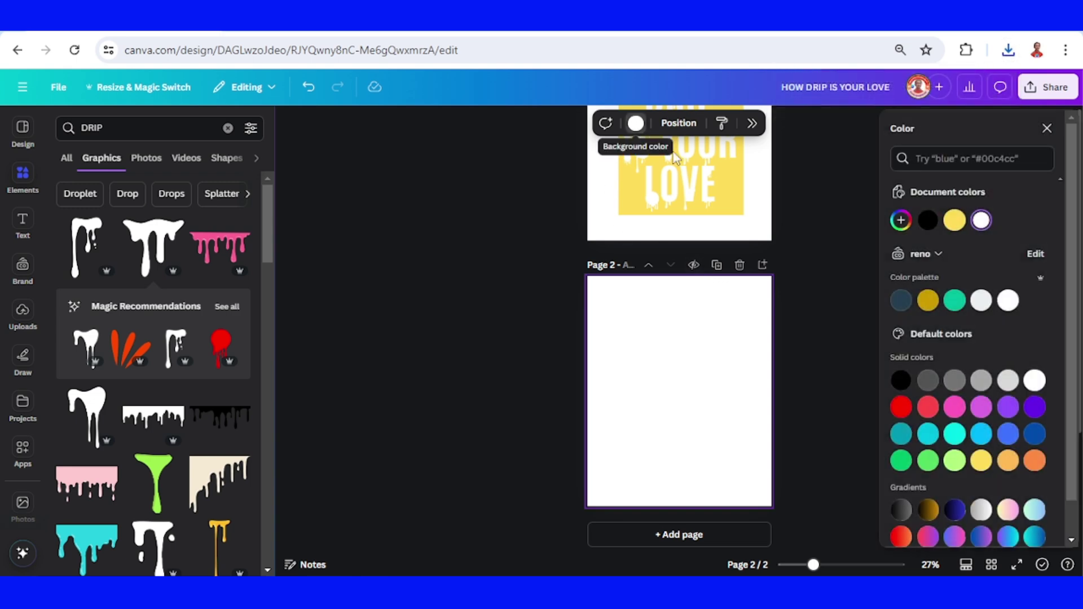
pyautogui.click(957, 301)
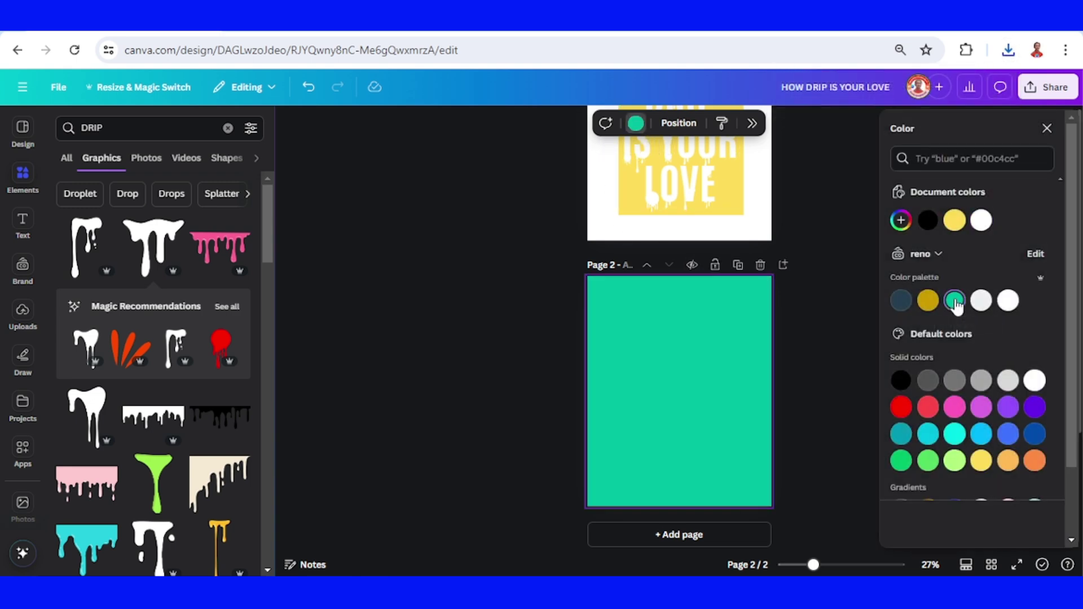
# - Place the downloaded HOW DRIP IS YOUR LOVE.png on page 2 and remove its background
pyautogui.click(1007, 52)
pyautogui.moveTo(693, 229); pyautogui.dragTo(688, 356)
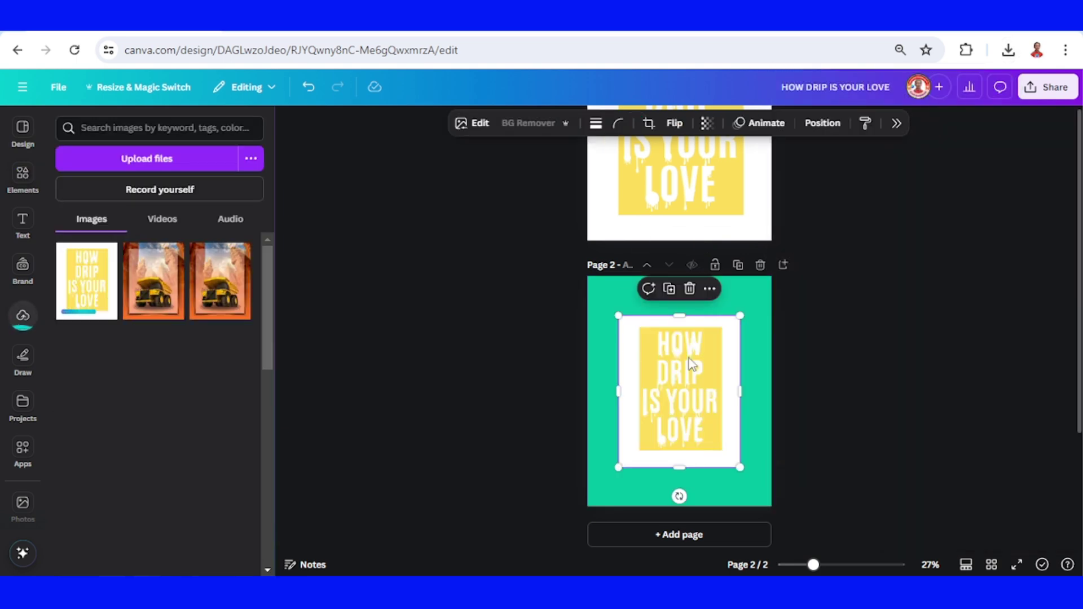
pyautogui.click(526, 125)
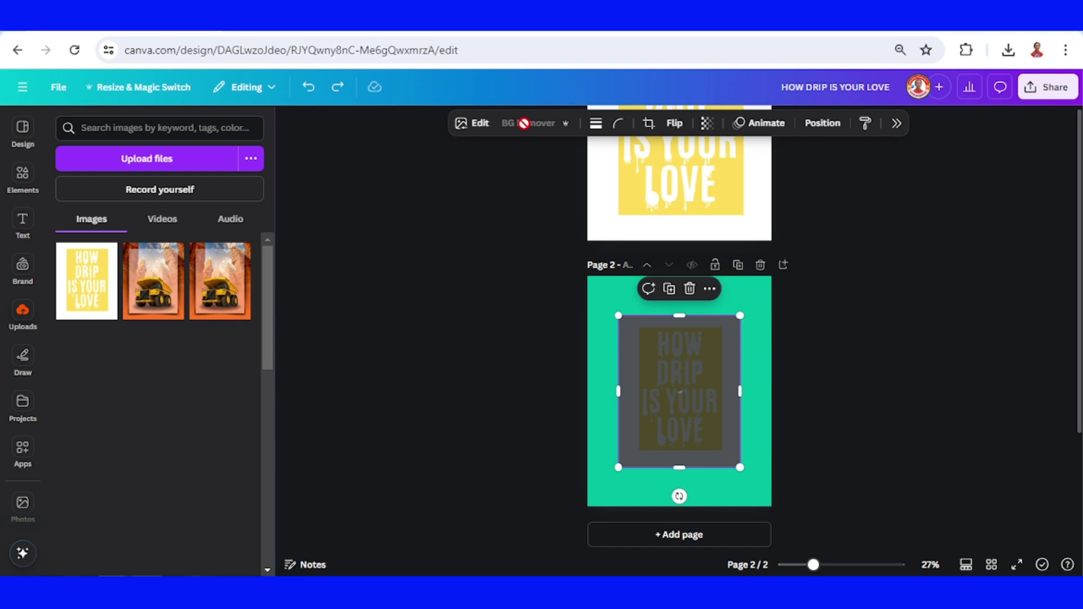
# - Enlarge the cut-out lettering image to fill the whole of page 2
pyautogui.moveTo(617, 466); pyautogui.dragTo(587, 506)
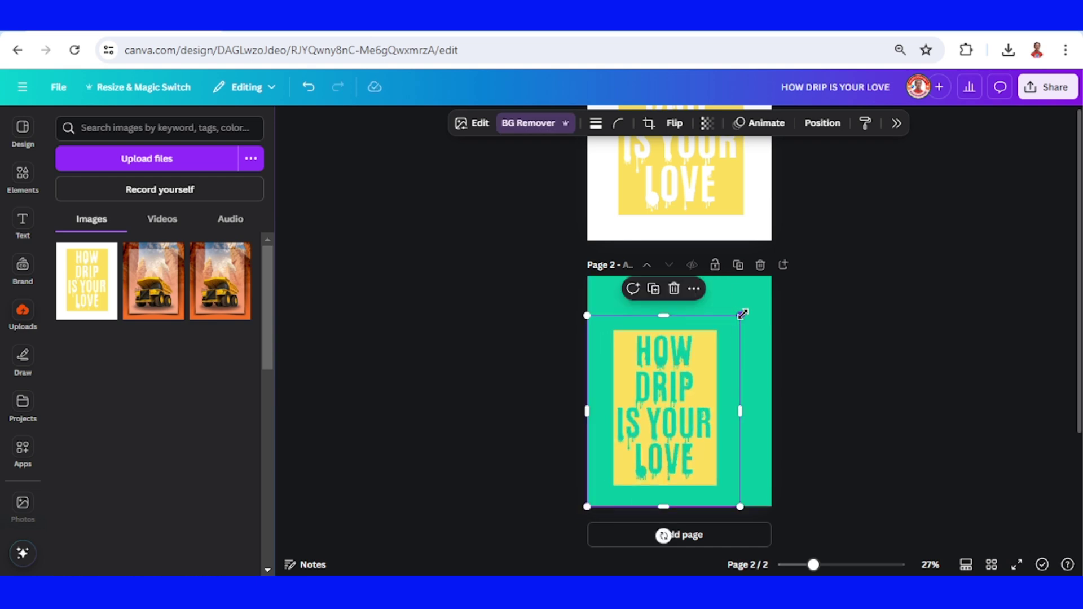
pyautogui.moveTo(741, 314); pyautogui.dragTo(775, 279)
pyautogui.scroll(3, 750, 435)
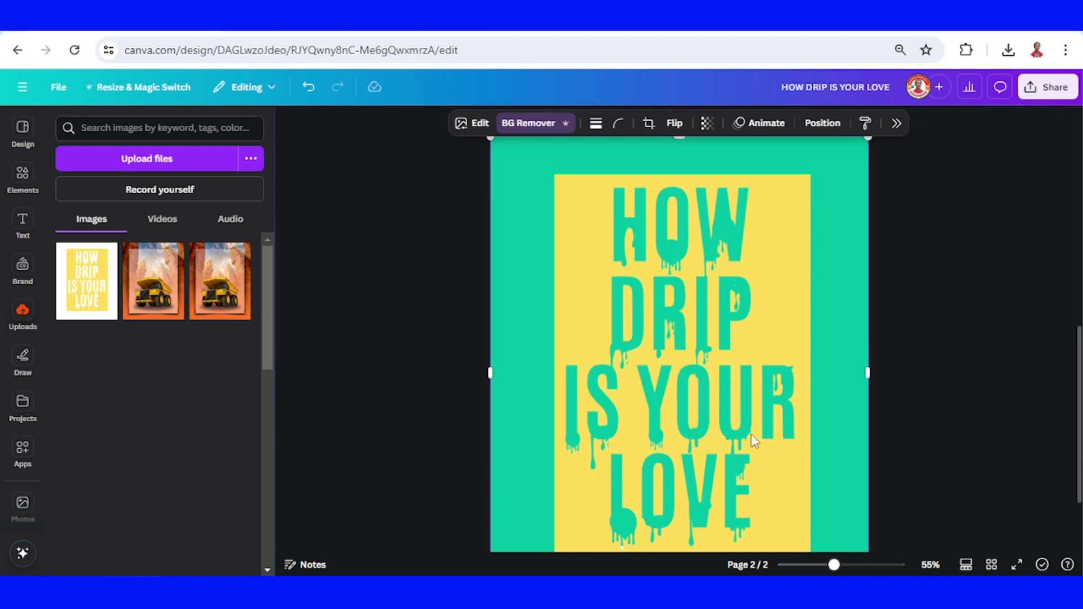
# - Insert the recently used Colorful Splash, scale it to about 660 × 490 px and overlap two copies across HOW
pyautogui.click(24, 179)
pyautogui.click(161, 228)
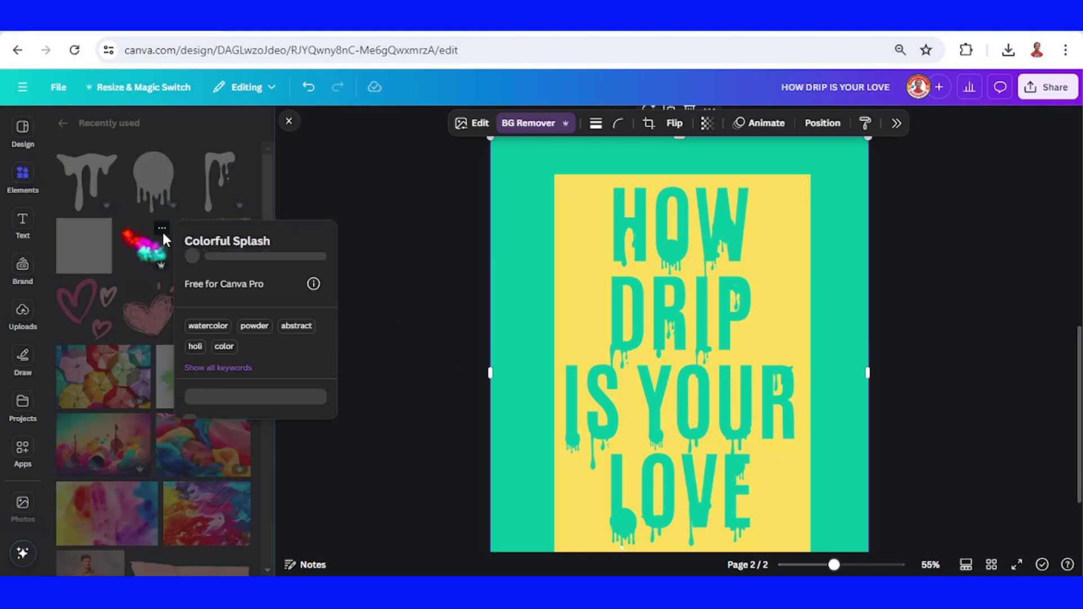
pyautogui.click(143, 251)
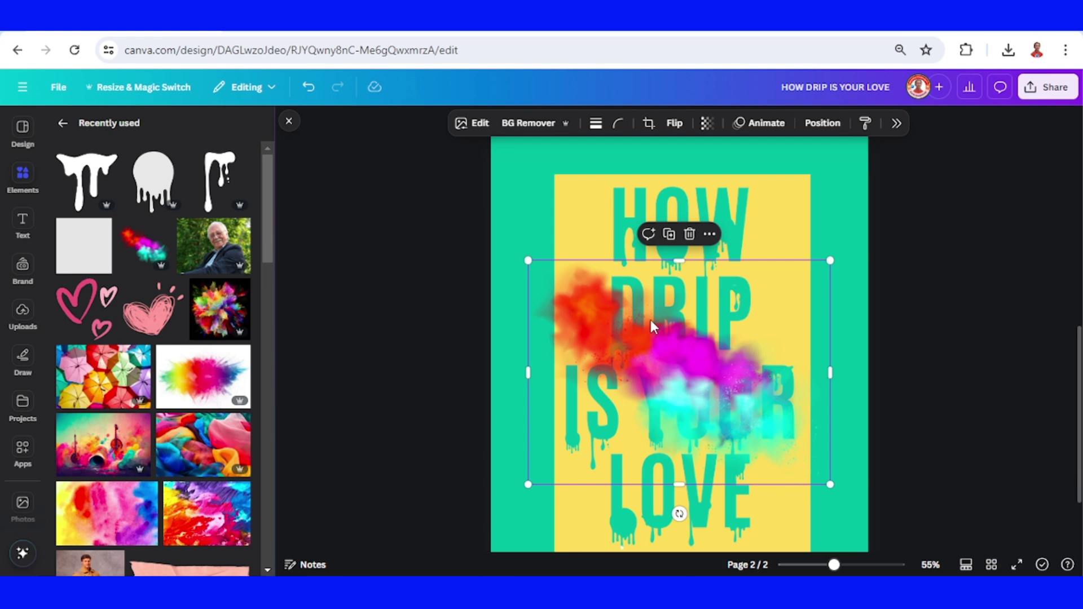
pyautogui.moveTo(648, 321); pyautogui.dragTo(726, 230)
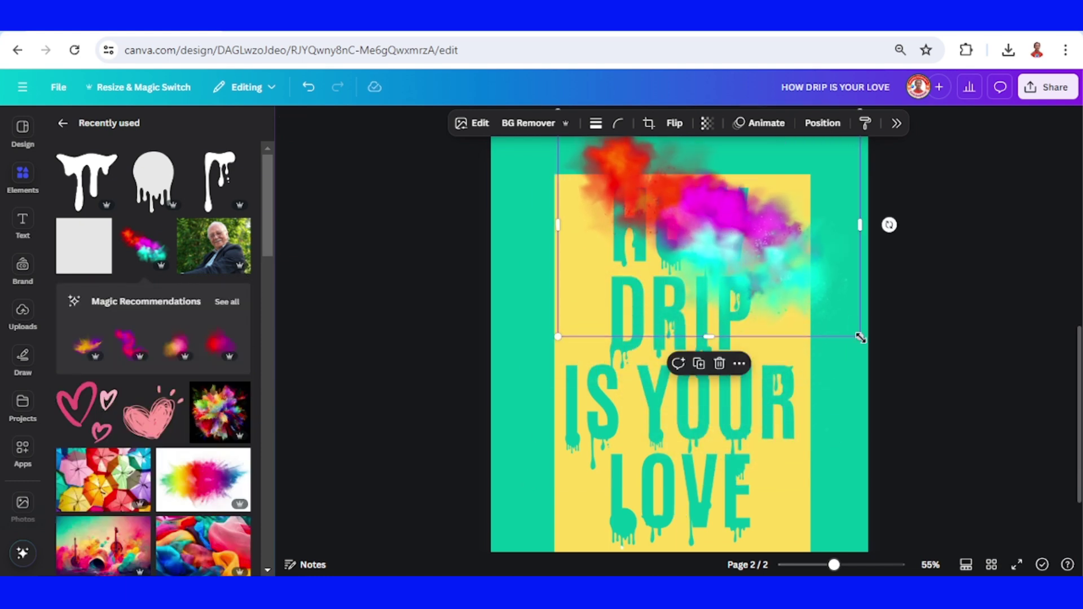
pyautogui.moveTo(861, 337); pyautogui.dragTo(788, 284)
pyautogui.moveTo(727, 227); pyautogui.dragTo(697, 220)
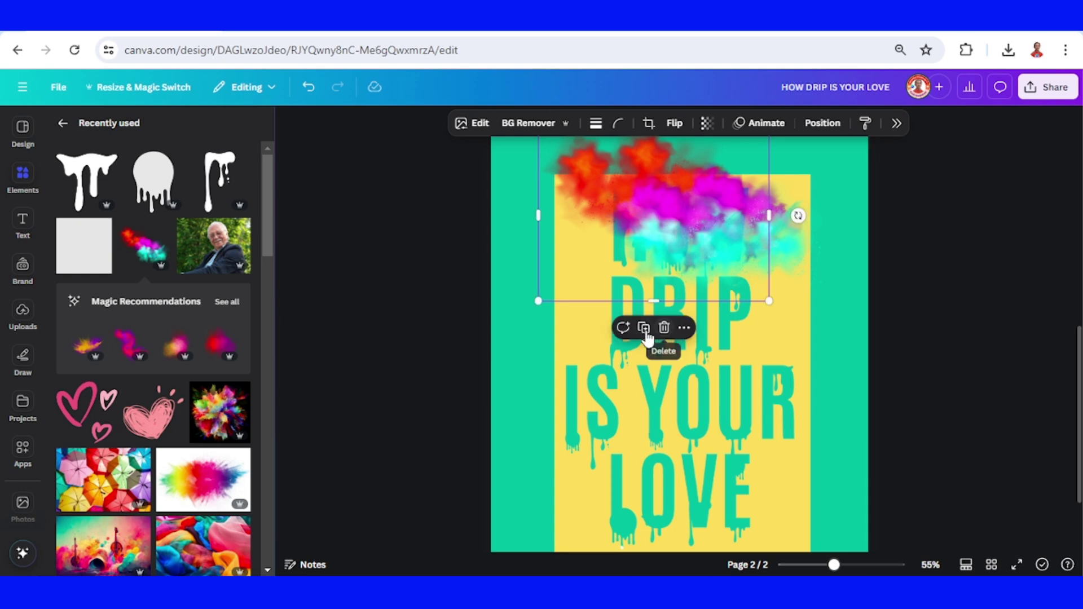
# - Duplicate the splash, rotate the copy counterclockwise and place it over the lower part of HOW
pyautogui.click(643, 328)
pyautogui.moveTo(678, 294); pyautogui.dragTo(756, 328)
pyautogui.moveTo(817, 259); pyautogui.dragTo(777, 184)
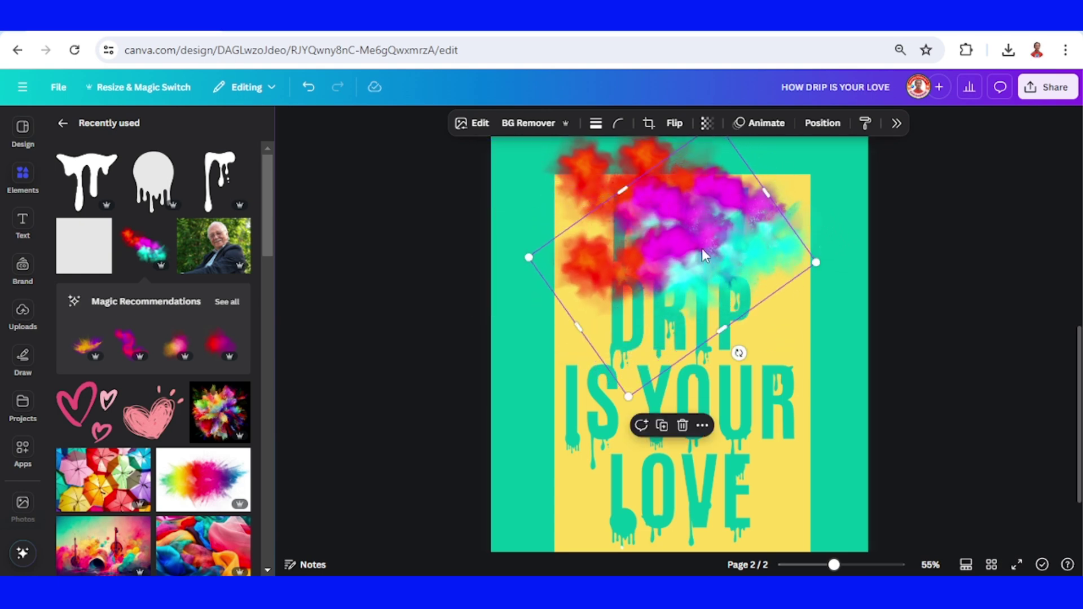
pyautogui.moveTo(702, 249); pyautogui.dragTo(694, 232)
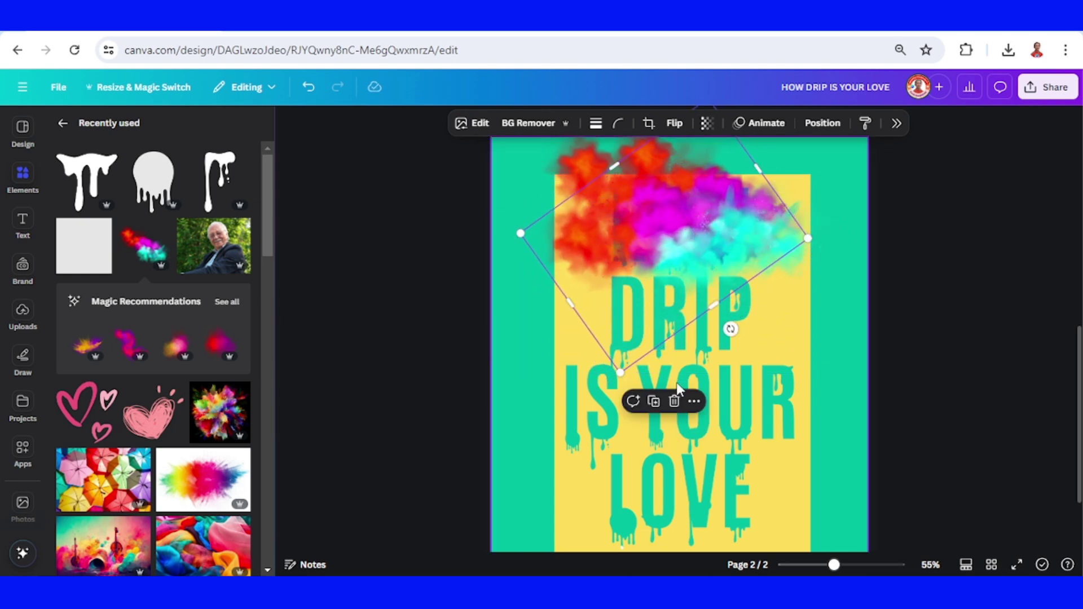
# - Duplicate the rotated splash, turn the copy steeply downward and spread further copies over DRIP and YOUR
pyautogui.click(654, 404)
pyautogui.moveTo(742, 357); pyautogui.dragTo(531, 343)
pyautogui.moveTo(652, 267); pyautogui.dragTo(713, 343)
pyautogui.hotkey('ctrl', 'd')
pyautogui.moveTo(812, 411); pyautogui.dragTo(718, 375)
pyautogui.moveTo(710, 244); pyautogui.dragTo(744, 182)
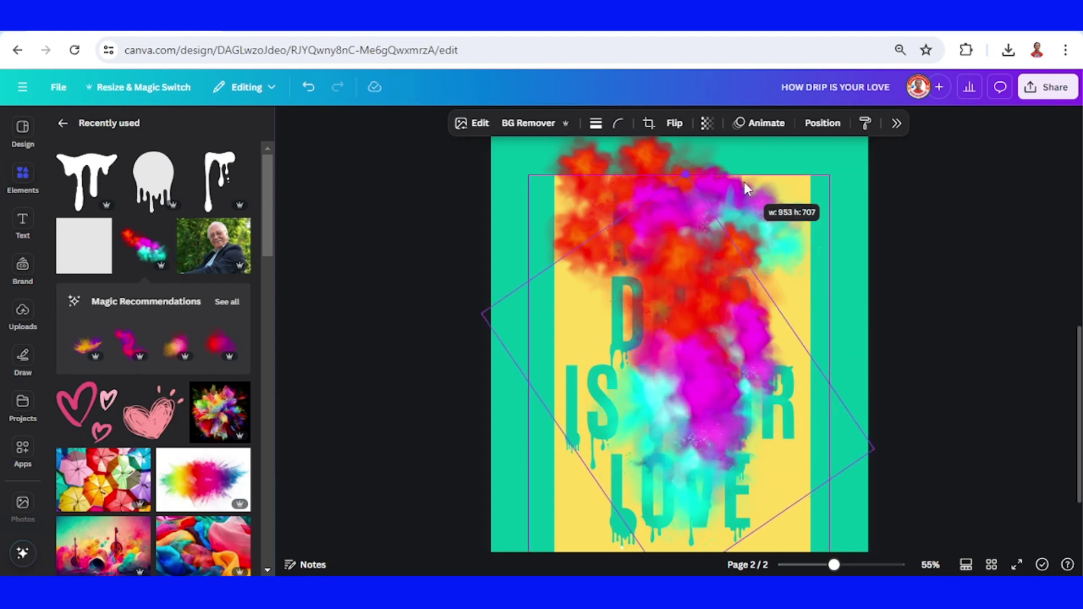
# - Spread more rotated splash copies over IS YOUR, LOVE and the lower corners of the yellow rectangle
pyautogui.moveTo(682, 376); pyautogui.dragTo(651, 431)
pyautogui.click(635, 198)
pyautogui.moveTo(551, 470); pyautogui.dragTo(799, 531)
pyautogui.click(775, 271)
pyautogui.moveTo(928, 501); pyautogui.dragTo(608, 442)
pyautogui.click(588, 282)
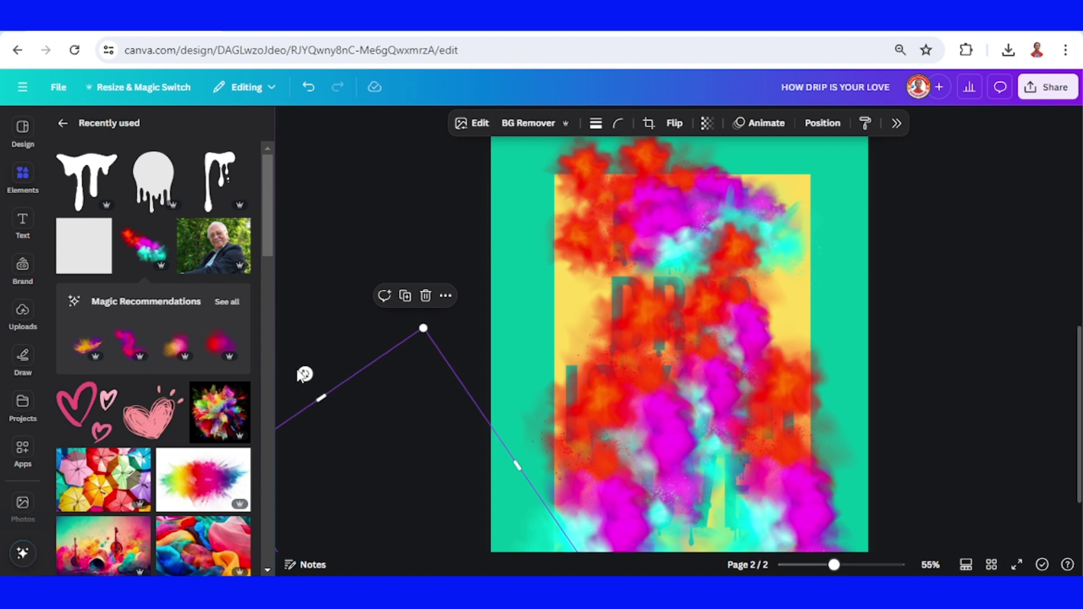
# - Rotate another splash copy and place copies over the yellow rectangle's left side, the middle words and the right edge
pyautogui.moveTo(305, 373); pyautogui.dragTo(521, 499)
pyautogui.moveTo(510, 505); pyautogui.dragTo(574, 331)
pyautogui.click(469, 186)
pyautogui.moveTo(435, 237); pyautogui.dragTo(629, 351)
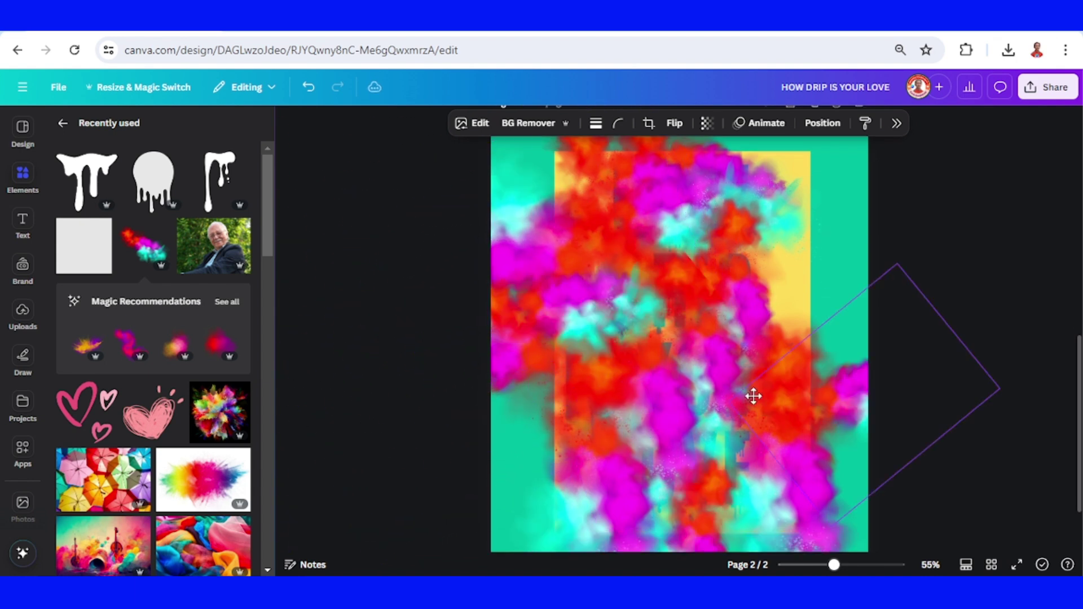
pyautogui.moveTo(752, 394); pyautogui.dragTo(751, 395)
# - Move the yellow lettering image above all the splash layers so the colors fill the letters
pyautogui.click(813, 176)
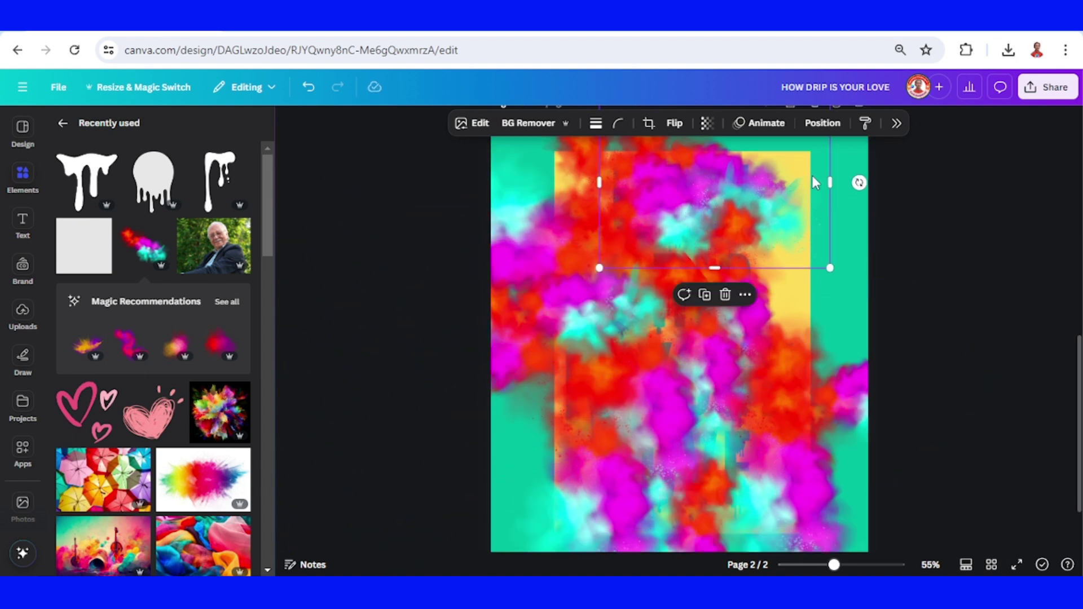
pyautogui.click(822, 123)
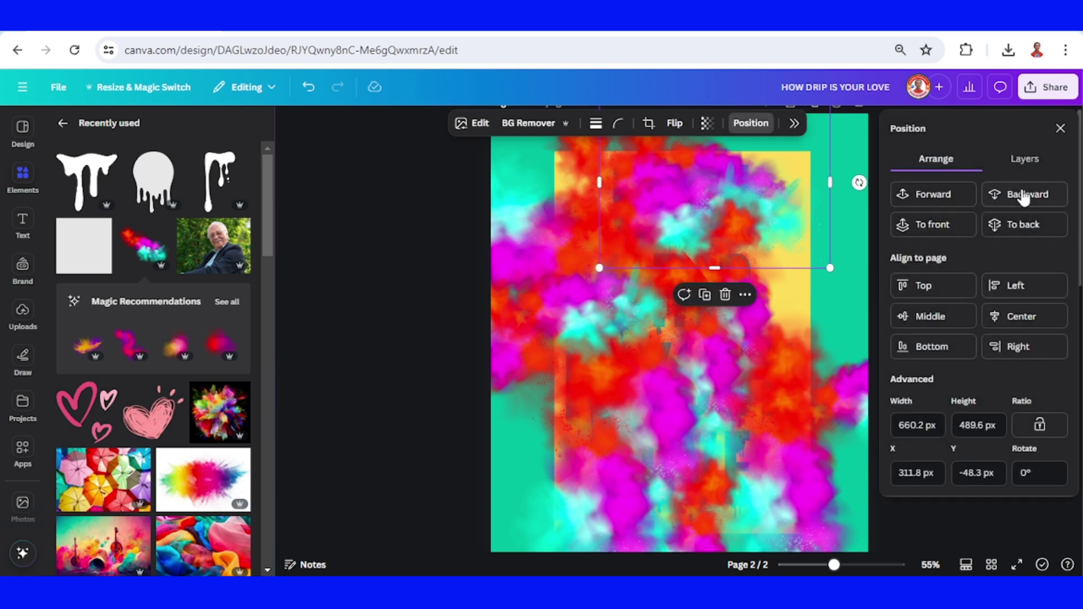
pyautogui.click(1024, 159)
pyautogui.scroll(-5, 1015, 415)
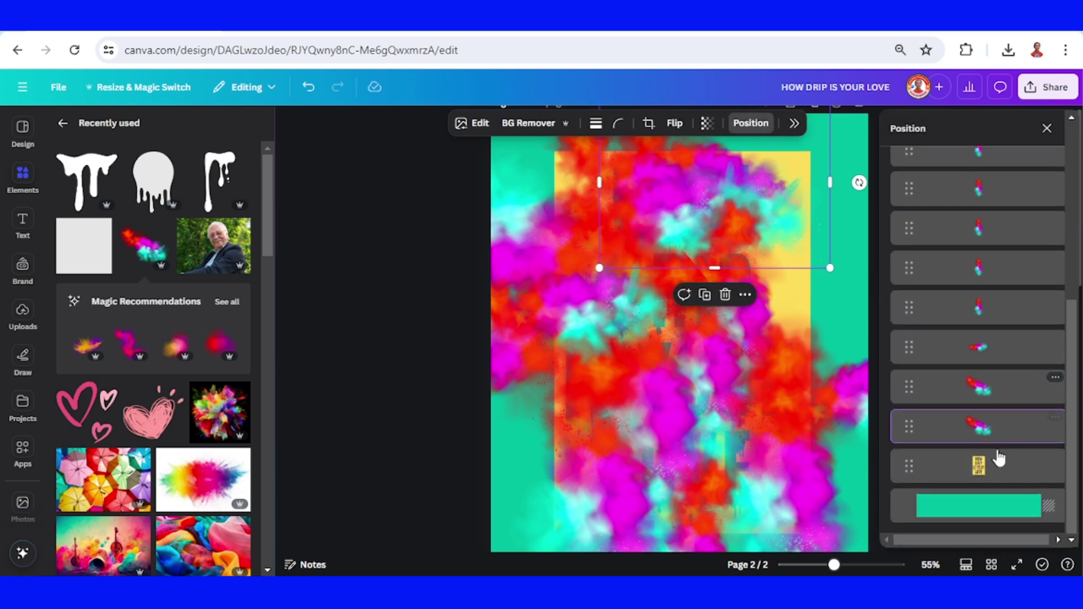
pyautogui.click(997, 468)
pyautogui.moveTo(995, 355); pyautogui.dragTo(1001, 194)
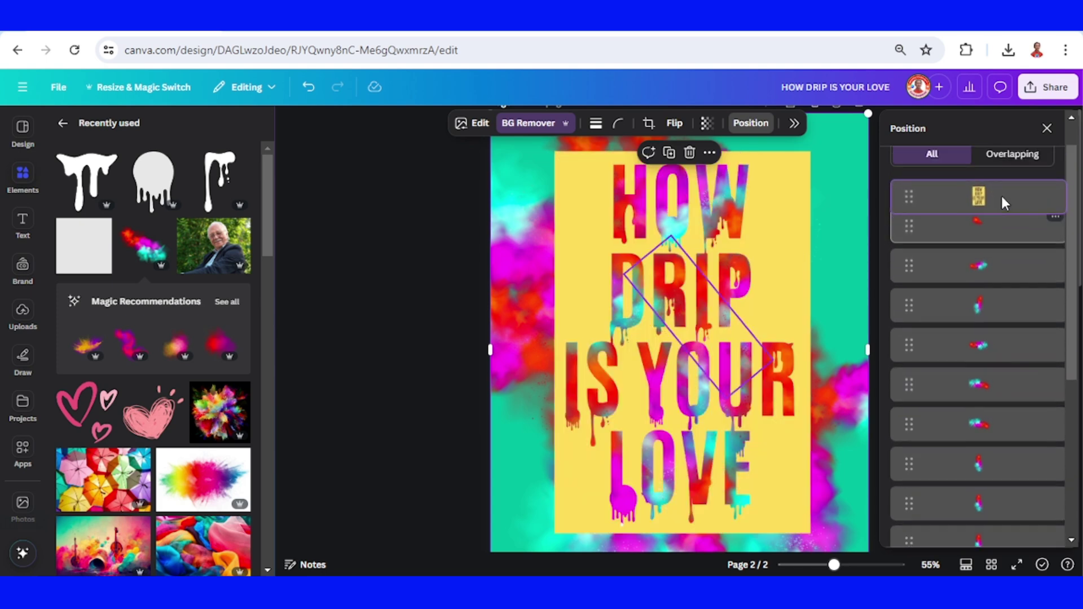
pyautogui.click(854, 354)
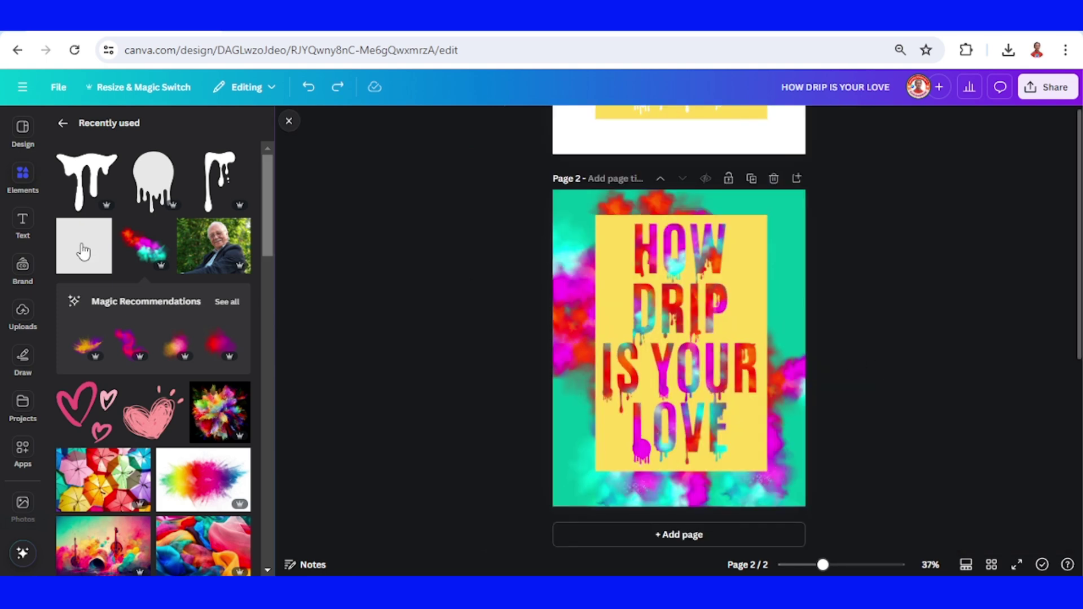
# - Insert a square on page 2 and fill it with yellow #ffde59
pyautogui.click(83, 251)
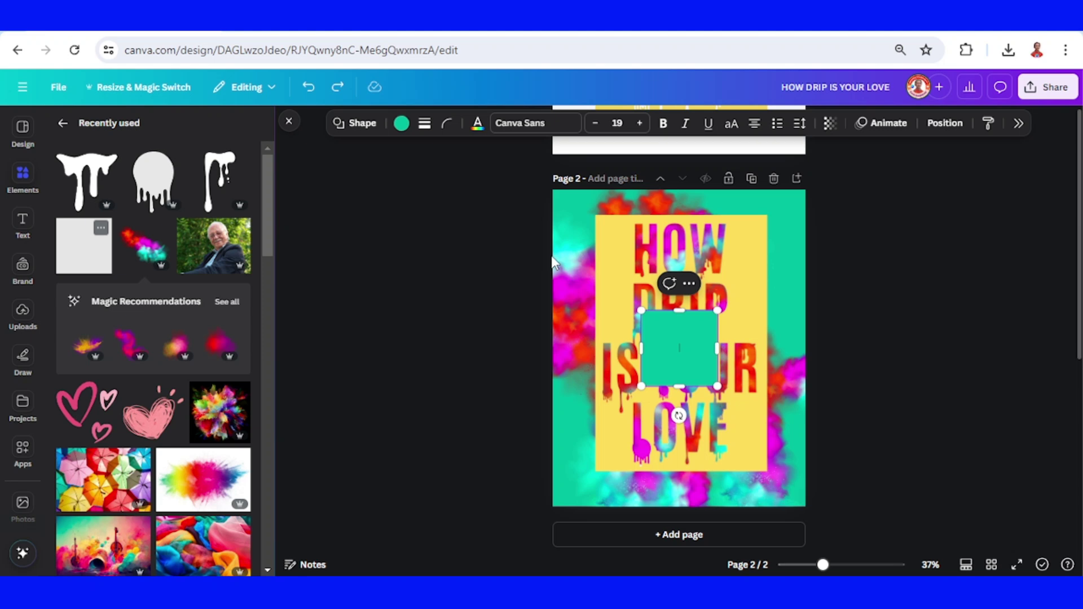
pyautogui.click(811, 330)
pyautogui.click(689, 340)
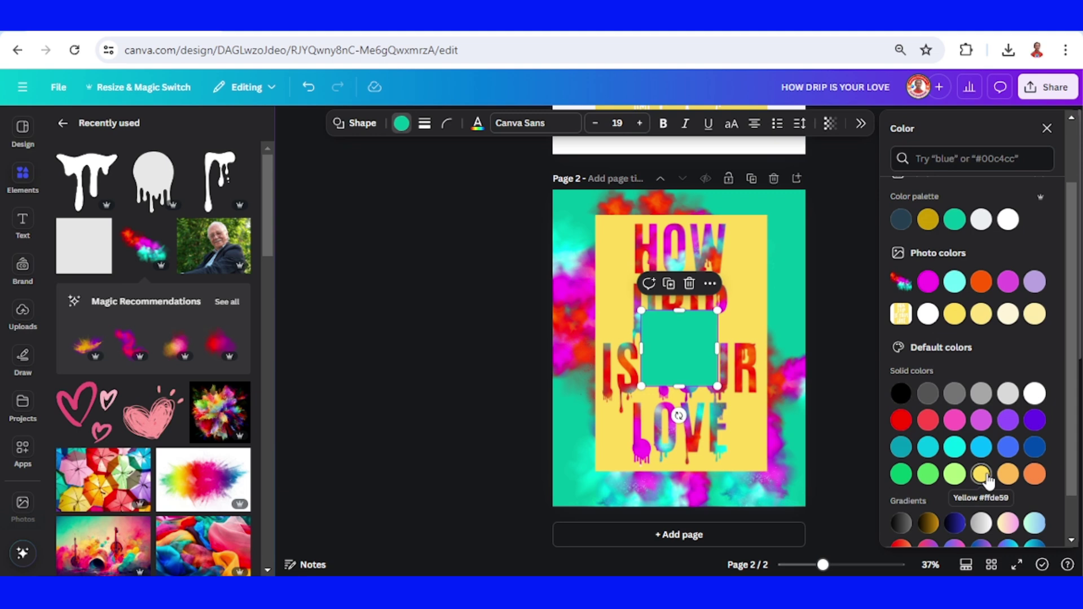
pyautogui.click(982, 475)
pyautogui.click(682, 347)
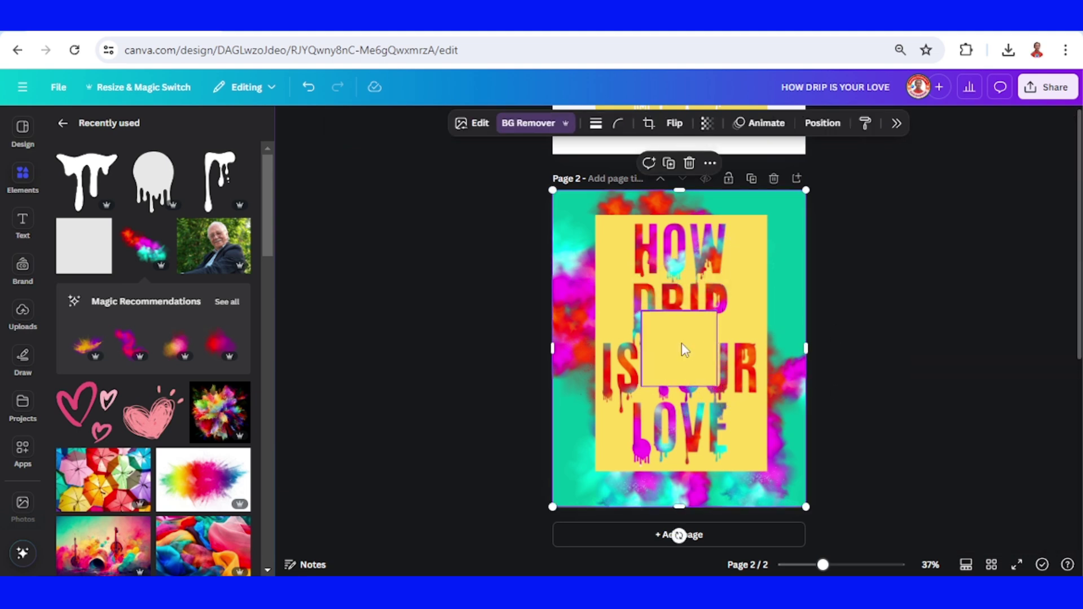
# - Reshape the yellow square into a band across the page's top margin and place a copy across the bottom margin
pyautogui.moveTo(684, 350); pyautogui.dragTo(834, 216)
pyautogui.click(673, 153)
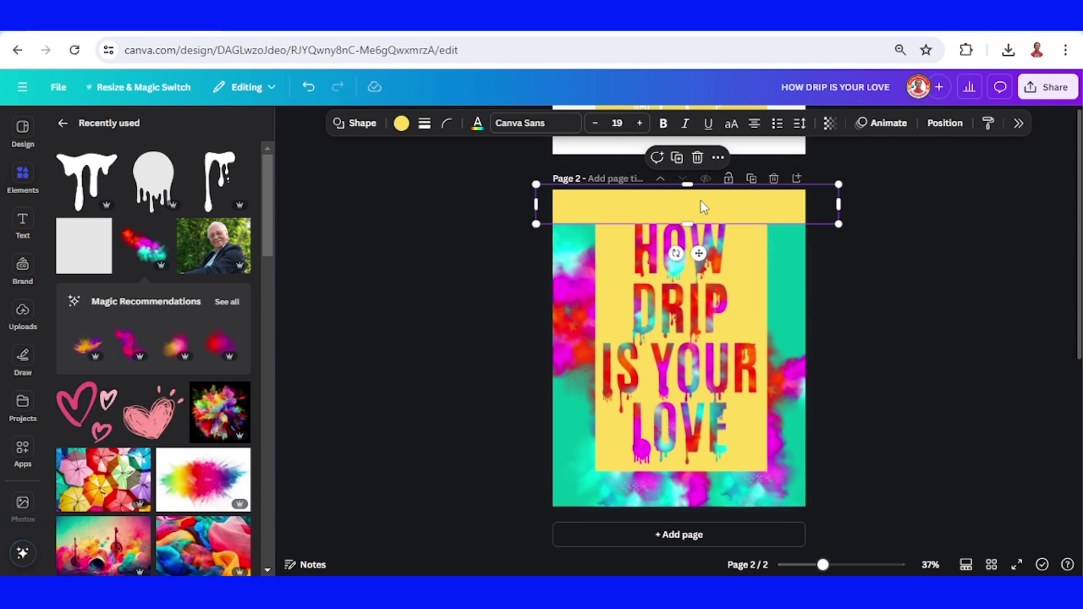
pyautogui.moveTo(705, 208); pyautogui.dragTo(711, 486)
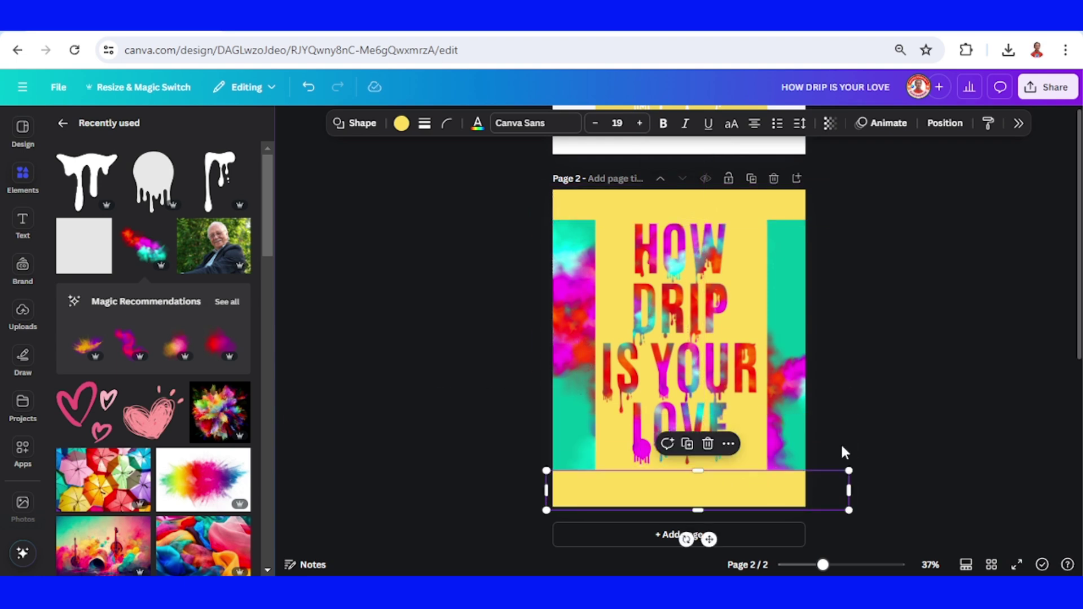
# - Duplicate the yellow band as vertical strips covering the left and right margins of page 2
pyautogui.click(840, 442)
pyautogui.click(732, 503)
pyautogui.click(689, 444)
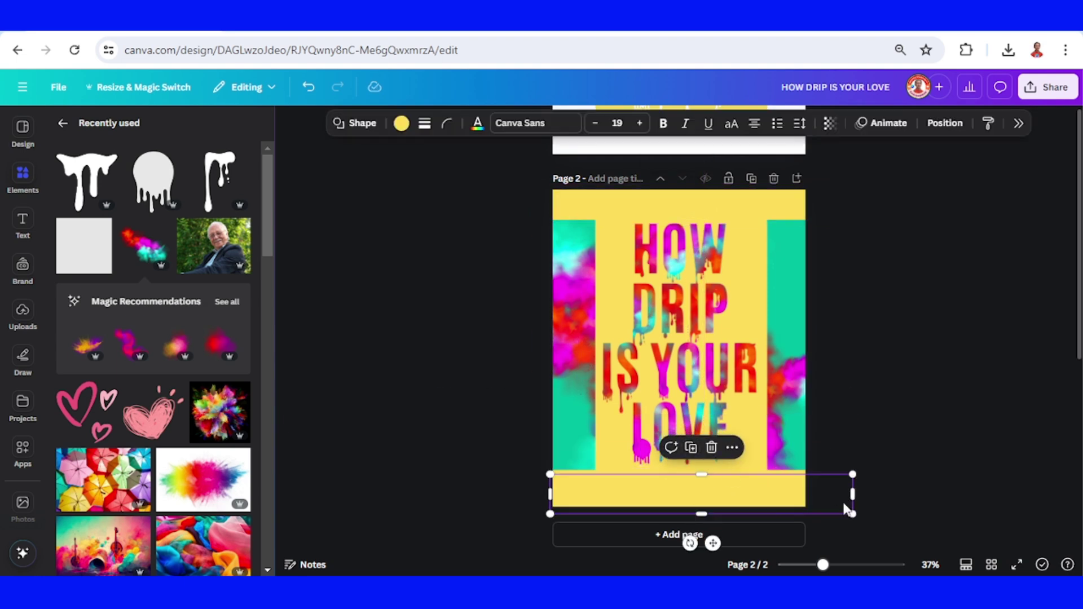
pyautogui.moveTo(850, 492); pyautogui.dragTo(575, 200)
pyautogui.click(563, 181)
pyautogui.moveTo(575, 482); pyautogui.dragTo(783, 439)
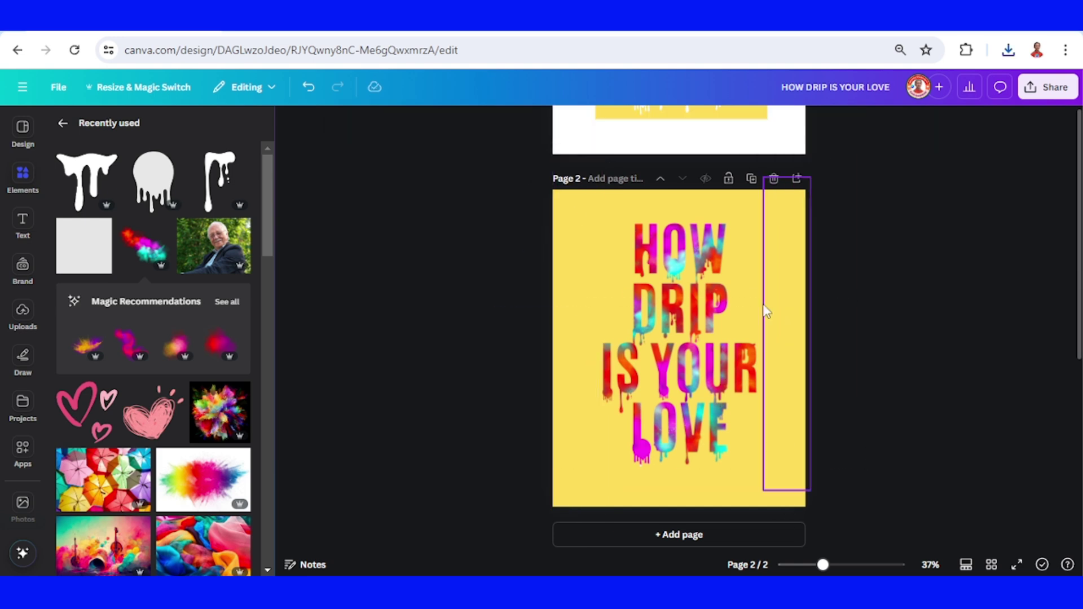
# - Apply a Glow shadow to the yellow lettering image on page 2 with size 3 and blur amount 6
pyautogui.click(733, 275)
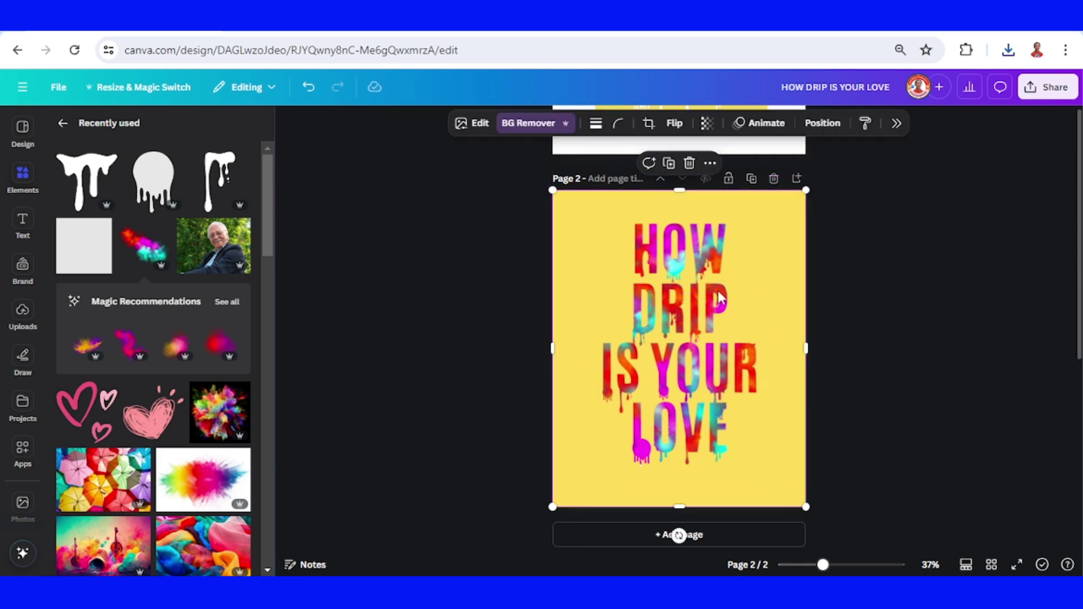
pyautogui.click(479, 124)
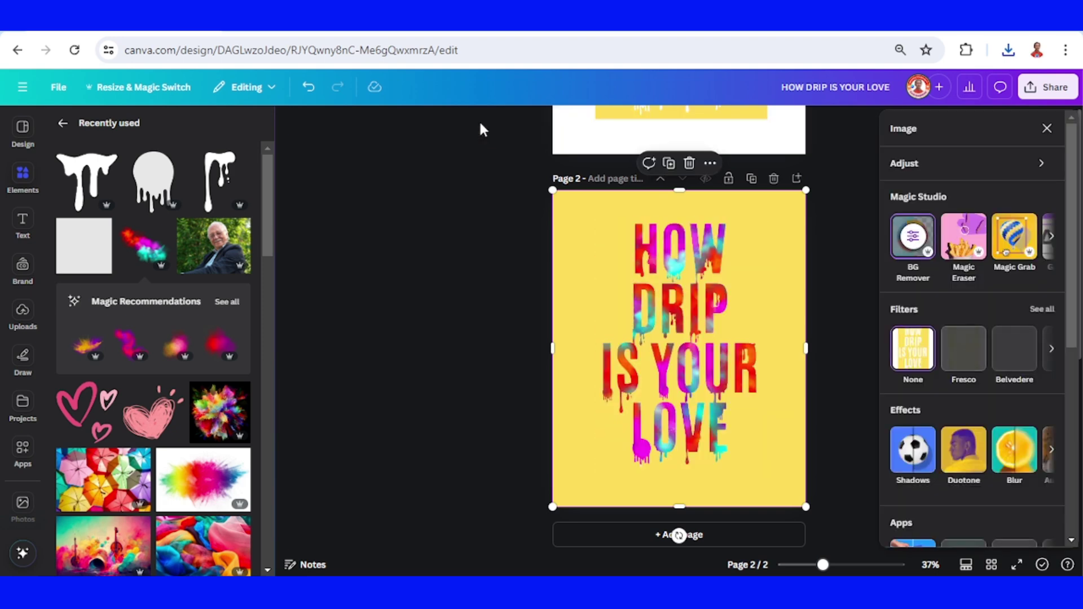
pyautogui.click(911, 458)
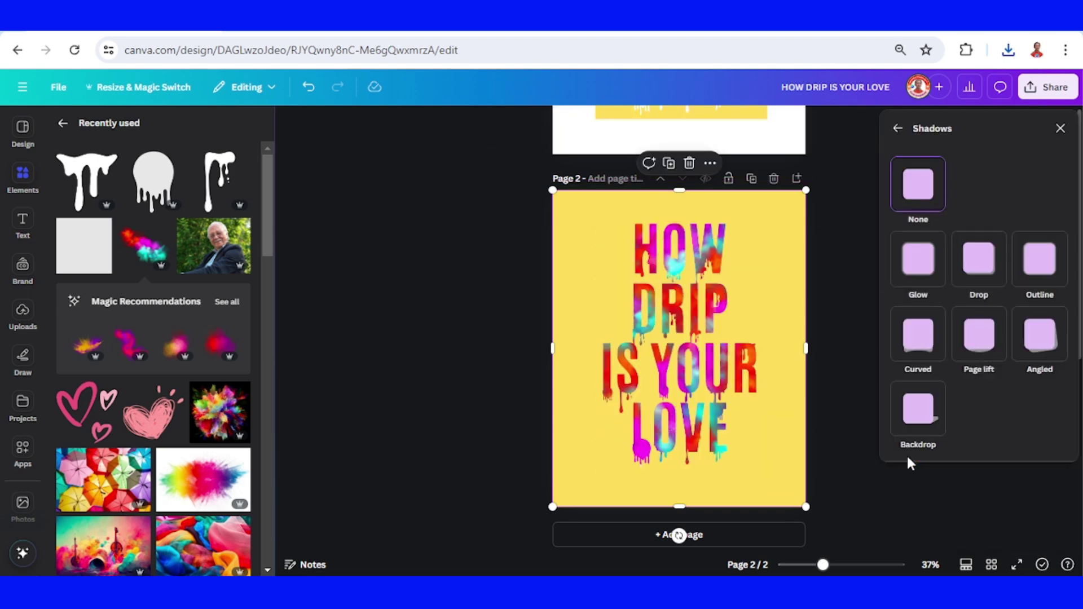
pyautogui.click(919, 269)
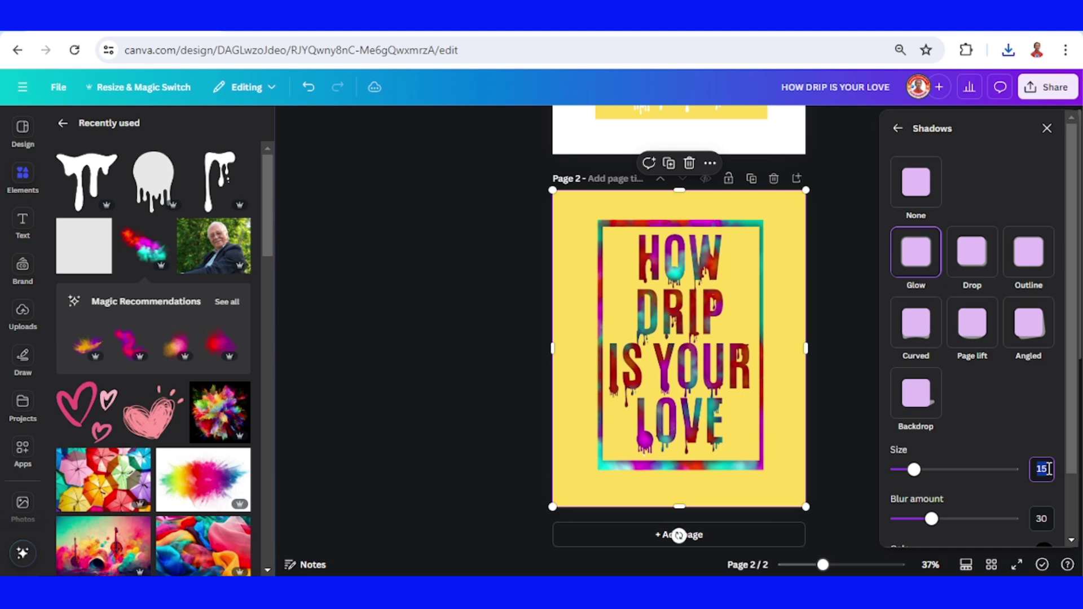
pyautogui.press('Return')
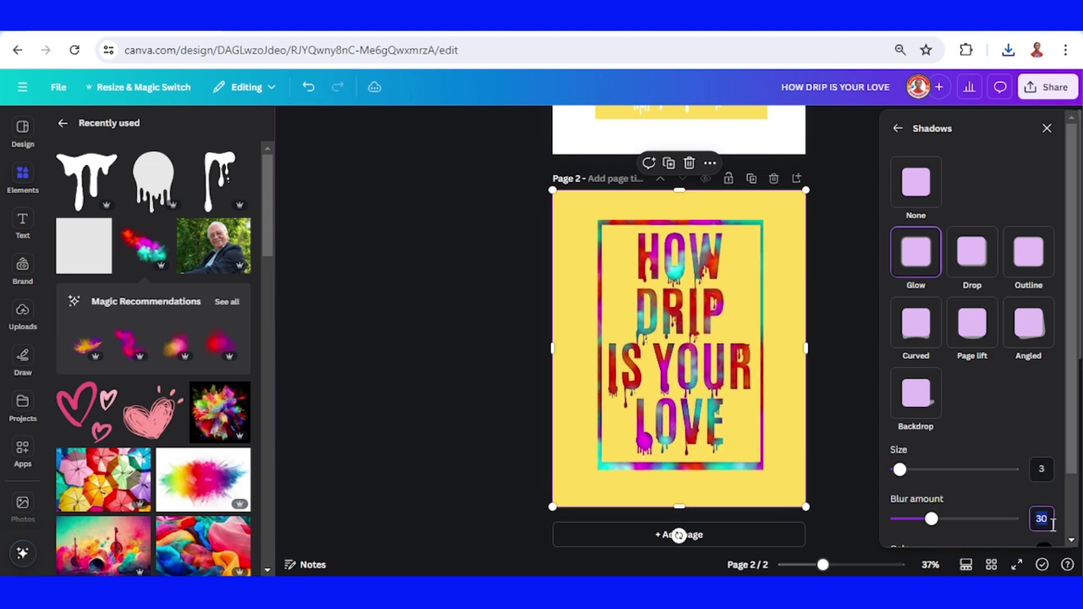
pyautogui.write('6')
pyautogui.press('Return')
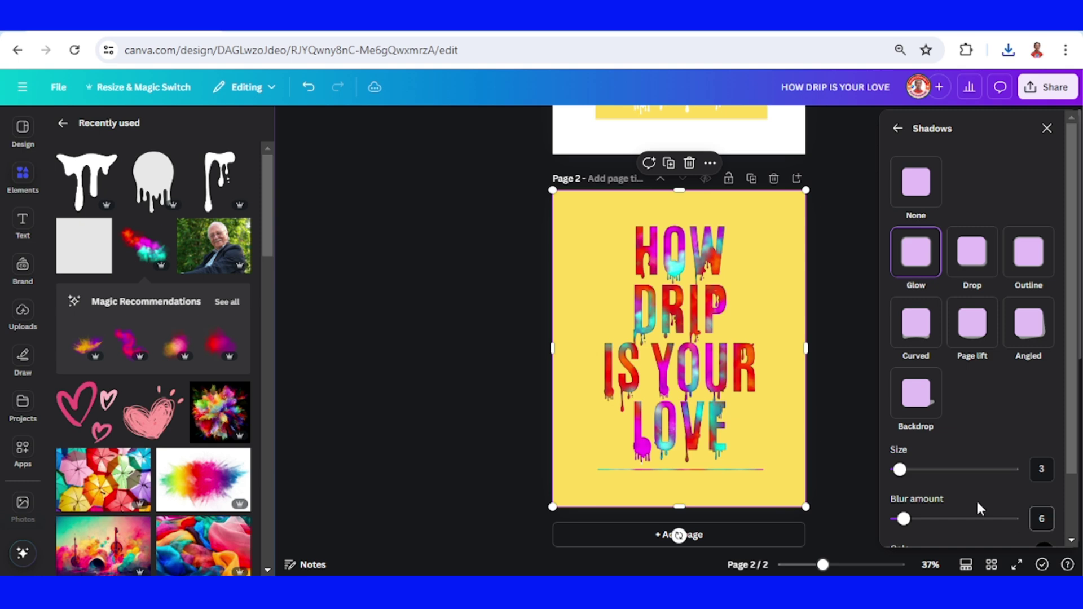
# - Raise the intensity of the lettering image's glow to about 80
pyautogui.scroll(-2, 972, 493)
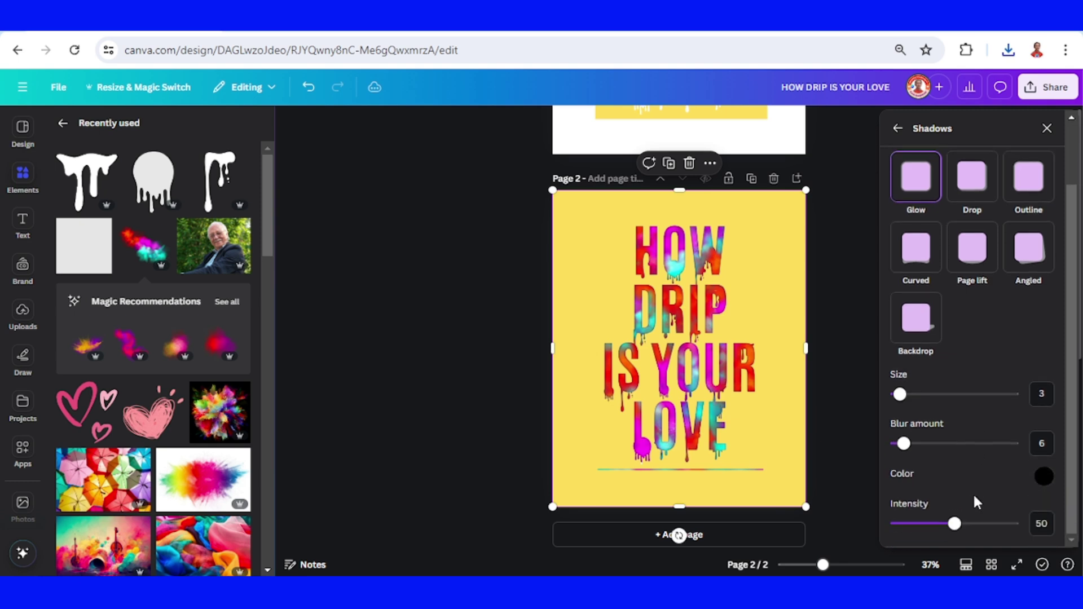
pyautogui.click(989, 524)
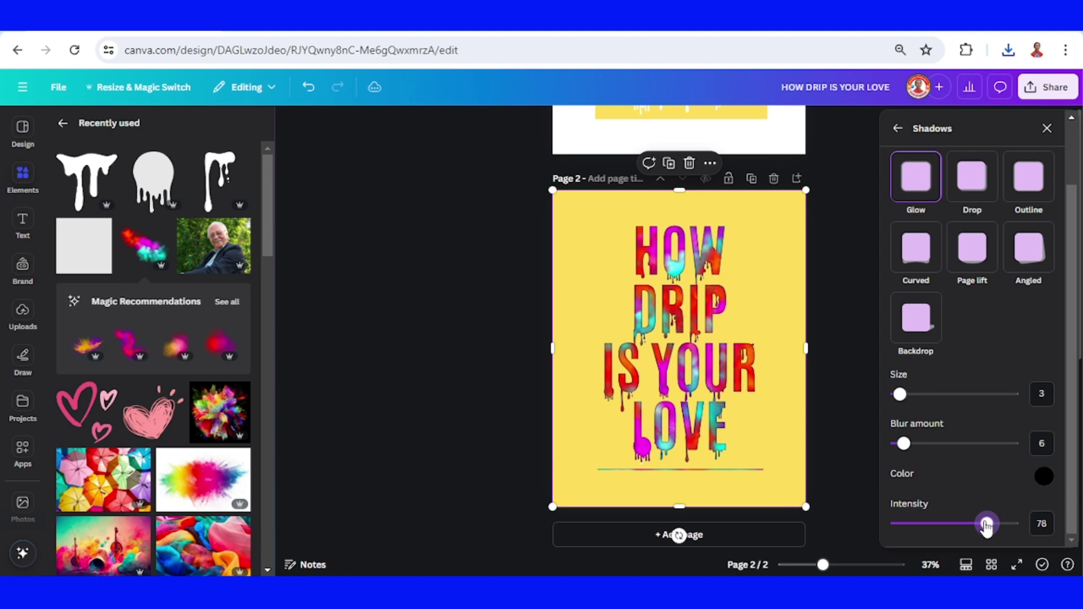
pyautogui.moveTo(986, 527); pyautogui.dragTo(992, 531)
# - Shift the bottom yellow band up slightly to cover the stray glow line beneath LOVE
pyautogui.click(732, 500)
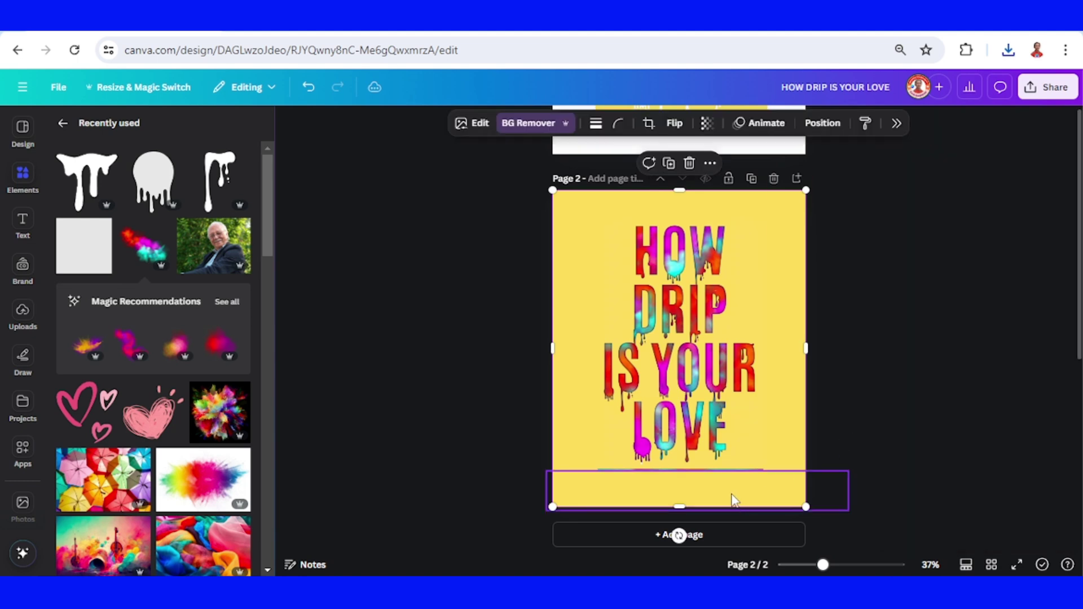
pyautogui.moveTo(701, 473); pyautogui.dragTo(697, 468)
pyautogui.click(834, 411)
pyautogui.scroll(3, 834, 410)
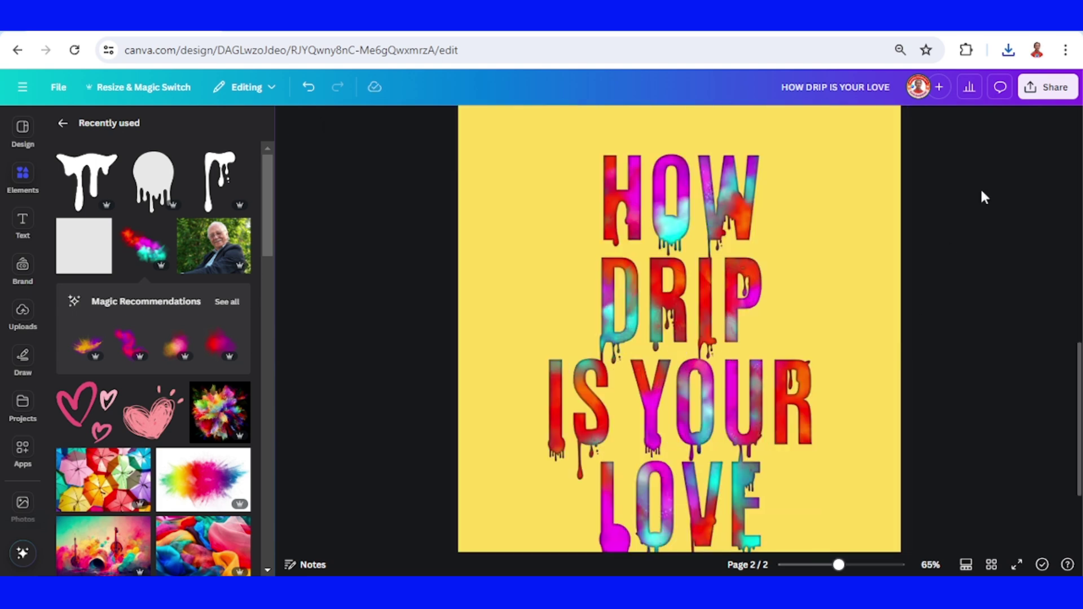
# - Download only page 2 of the design as a PNG at size 1
pyautogui.click(1042, 93)
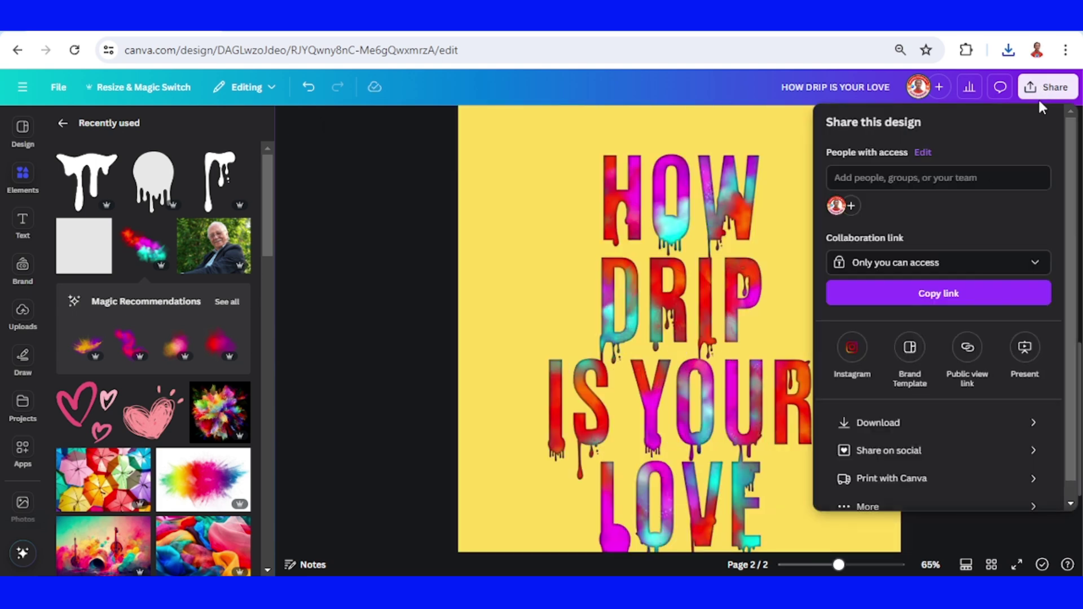
pyautogui.click(911, 429)
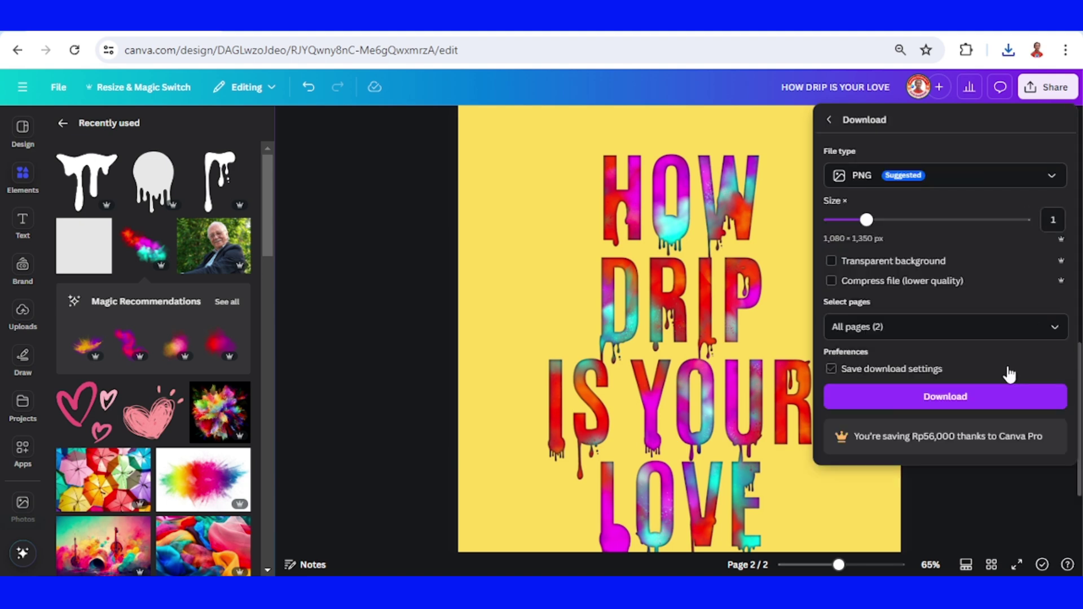
pyautogui.click(1053, 327)
pyautogui.click(1020, 404)
pyautogui.click(1011, 481)
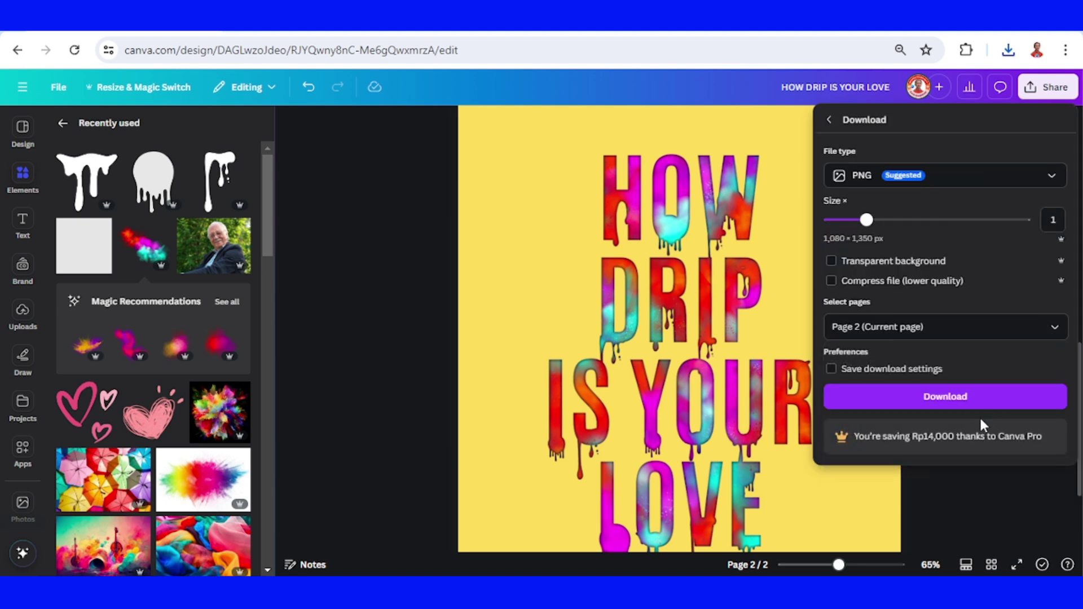
pyautogui.click(977, 401)
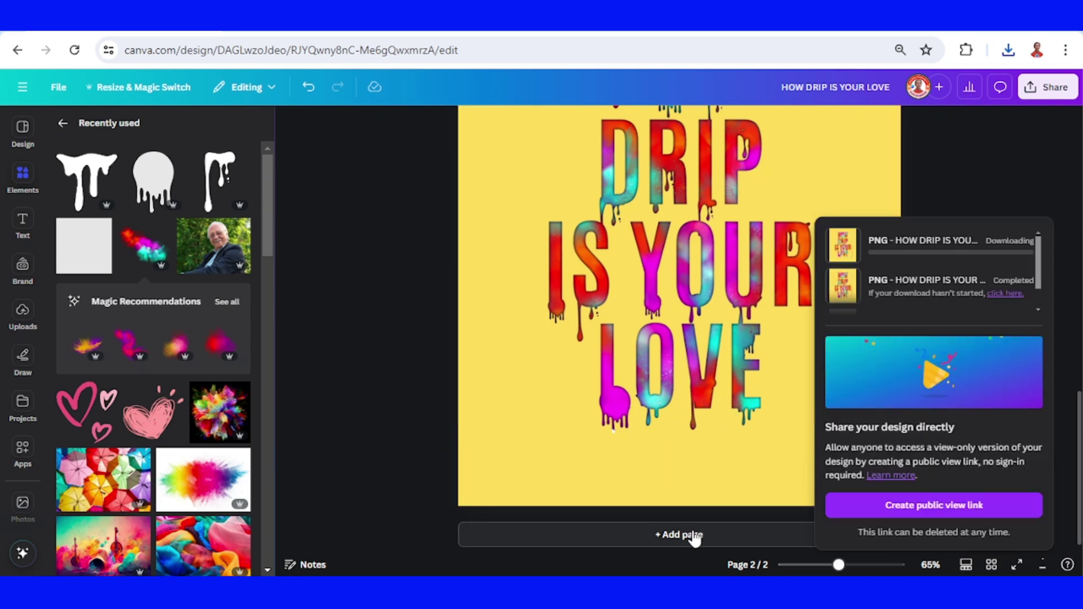
# - Add page 3 to the design and set its background to white
pyautogui.click(693, 536)
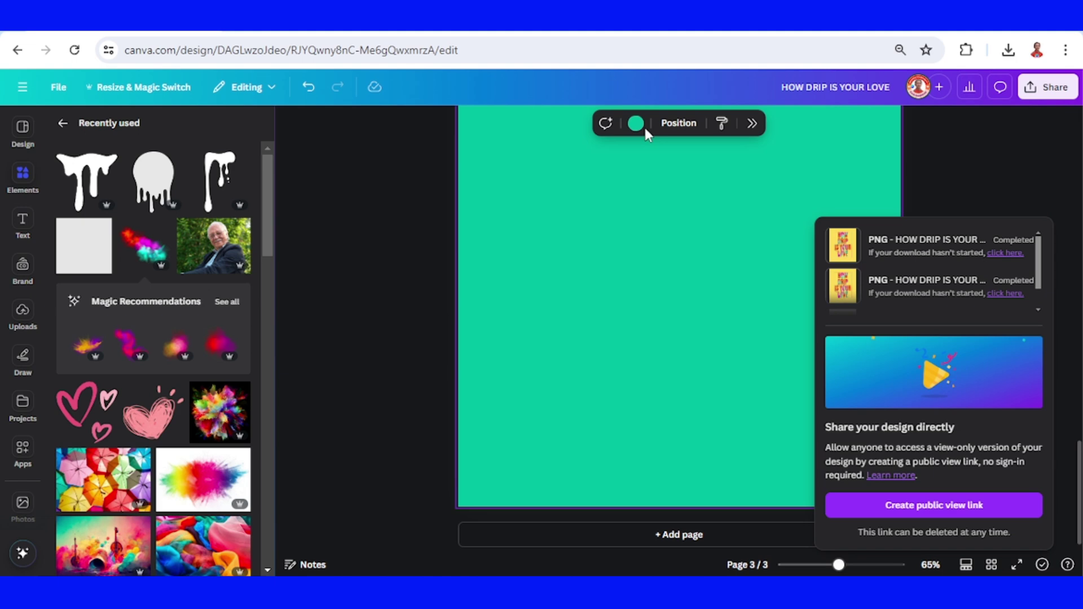
pyautogui.click(636, 123)
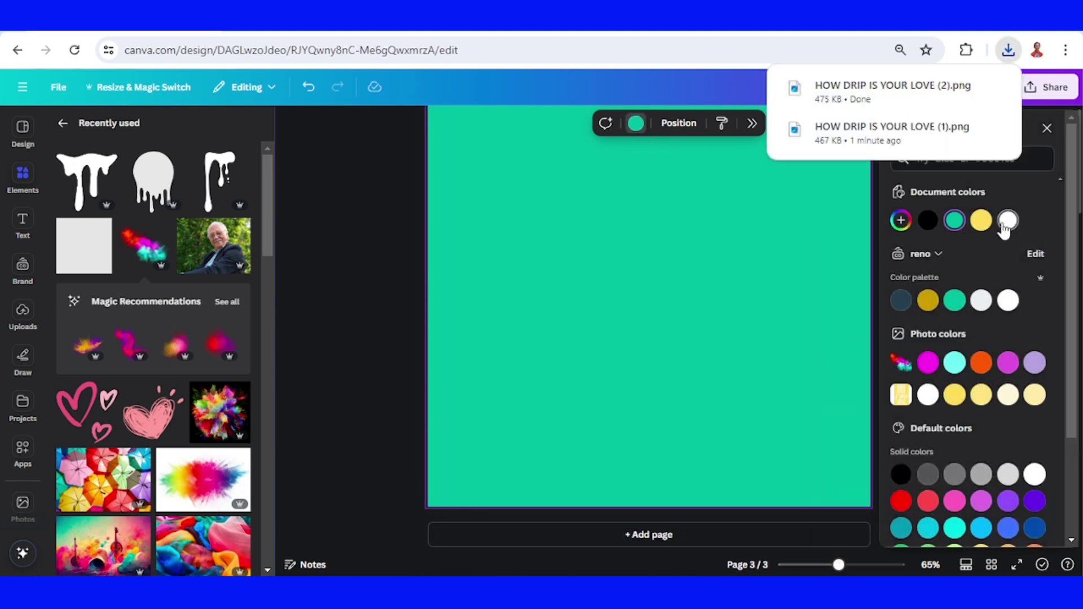
pyautogui.click(1007, 220)
pyautogui.moveTo(838, 565); pyautogui.dragTo(803, 564)
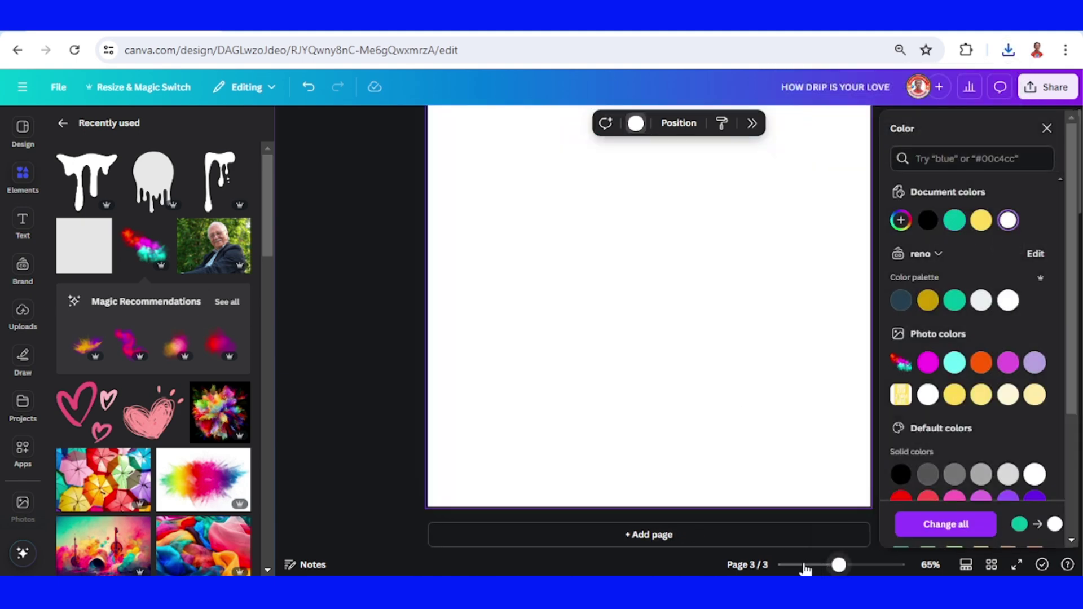
# - Place the downloaded file HOW DRIP IS YOUR LOVE (2).png on page 3
pyautogui.click(1007, 51)
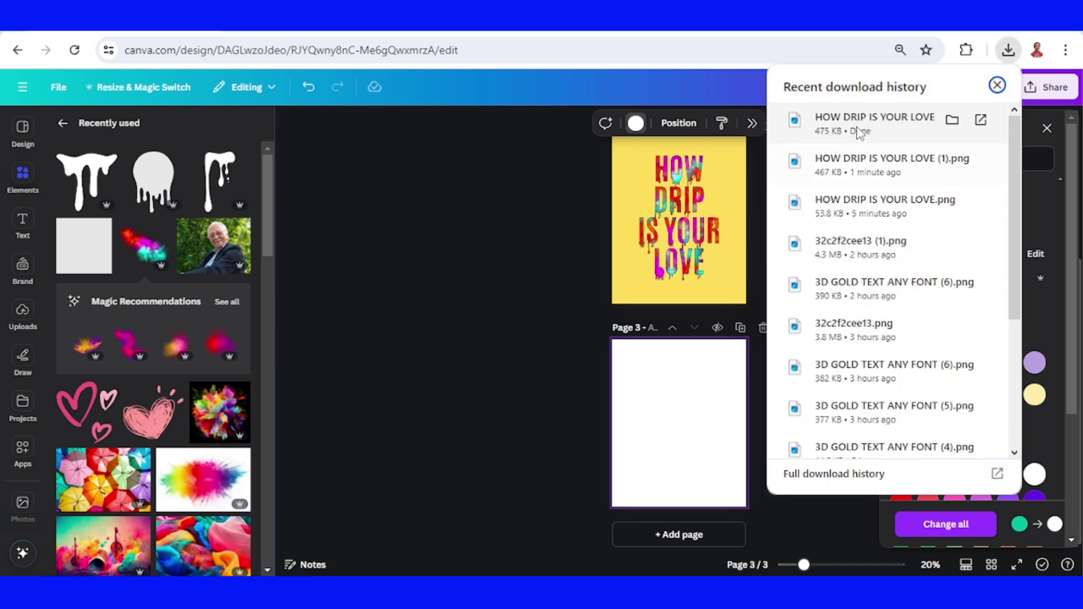
pyautogui.moveTo(857, 119); pyautogui.dragTo(680, 416)
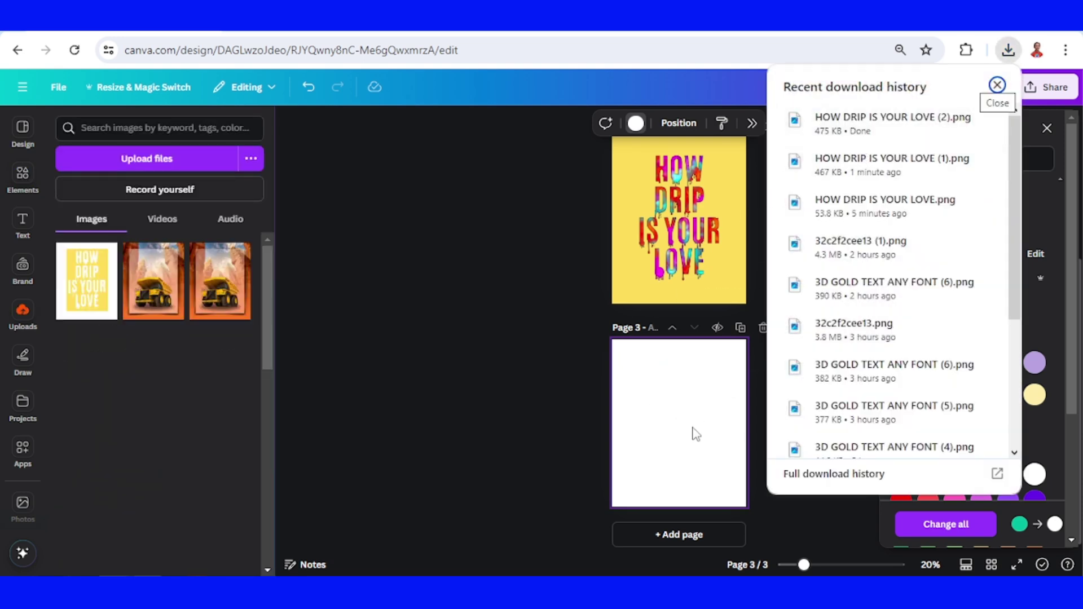
pyautogui.click(698, 405)
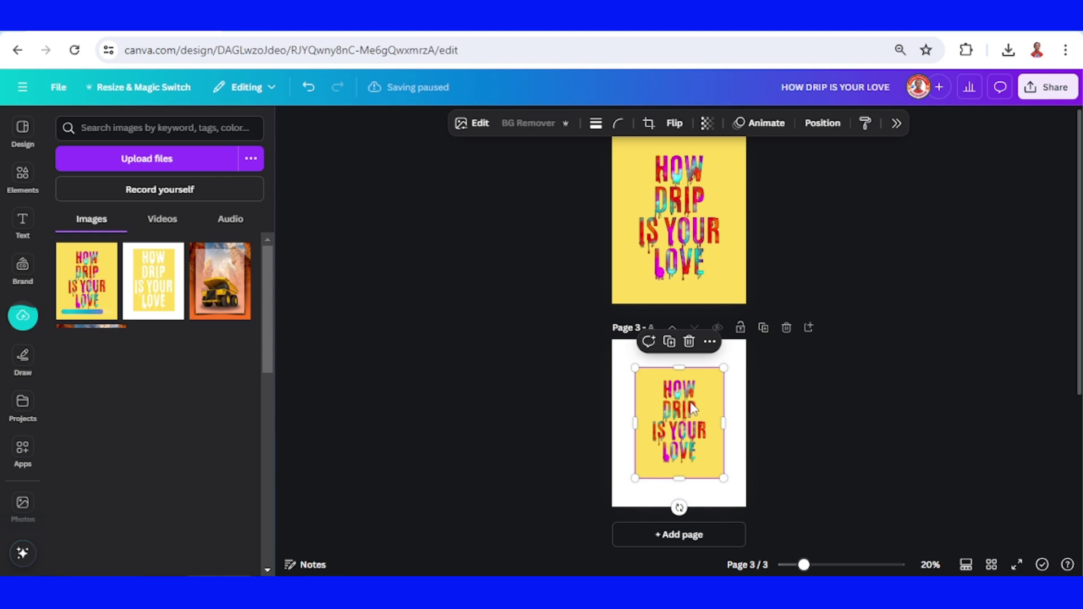
pyautogui.click(827, 565)
pyautogui.scroll(-3, 756, 422)
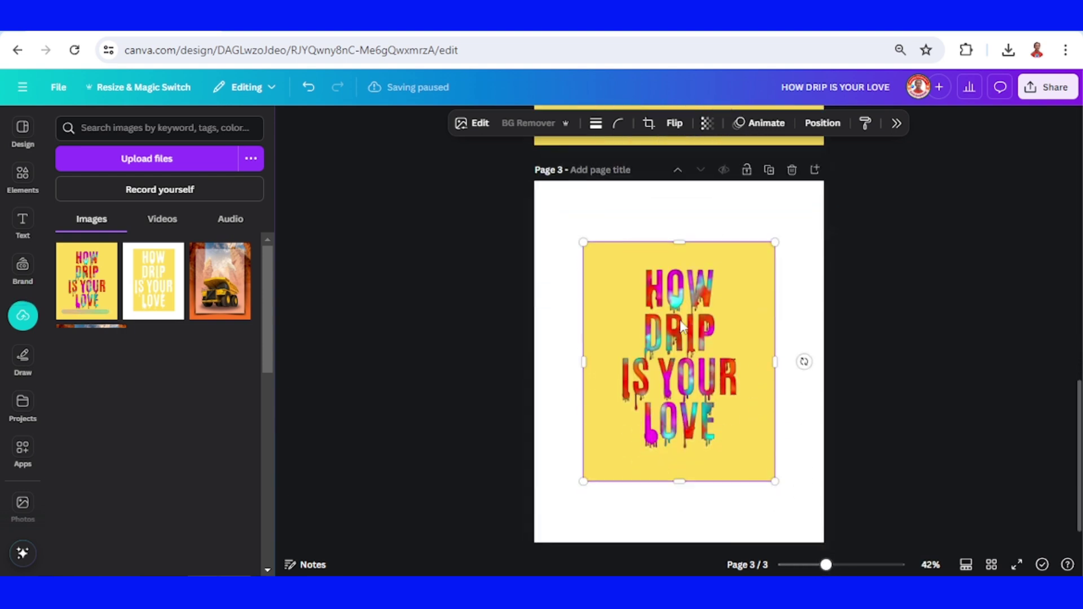
# - Remove the yellow background from the placed lettering image on page 3
pyautogui.click(535, 124)
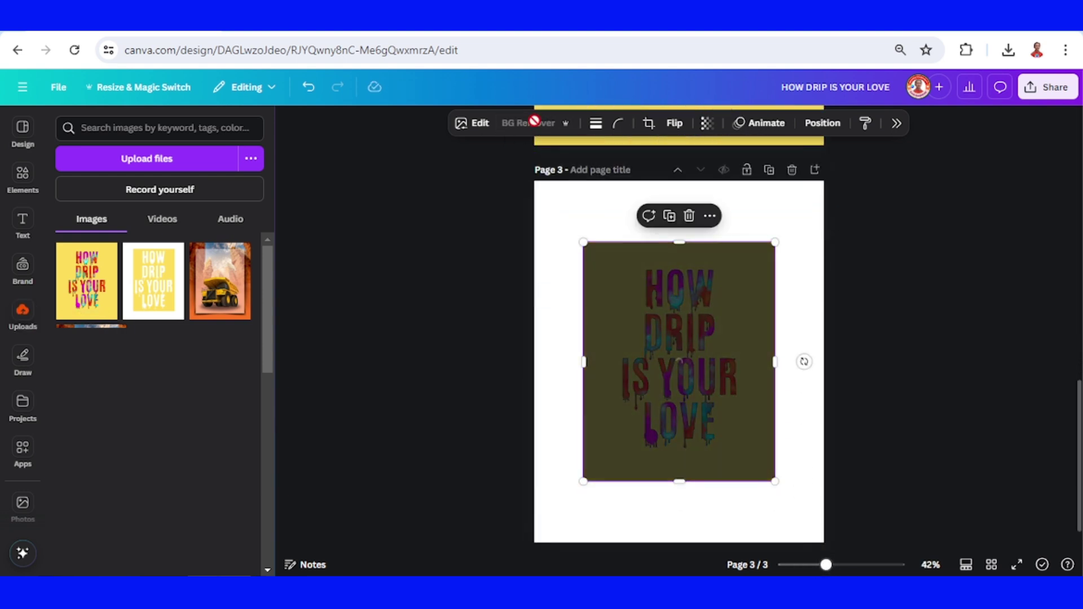
pyautogui.moveTo(826, 564); pyautogui.dragTo(851, 564)
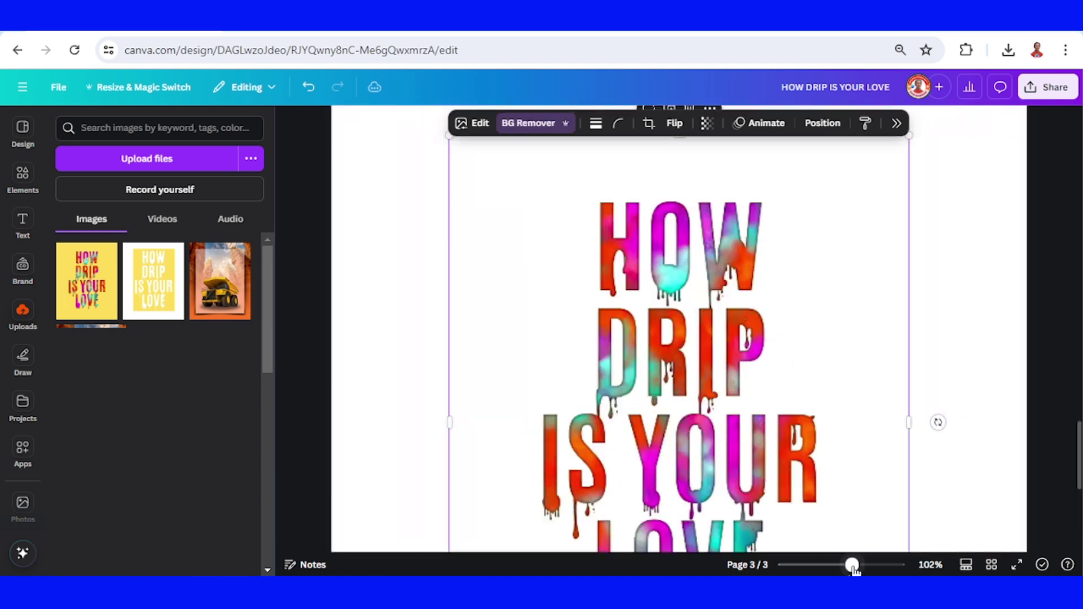
pyautogui.click(832, 565)
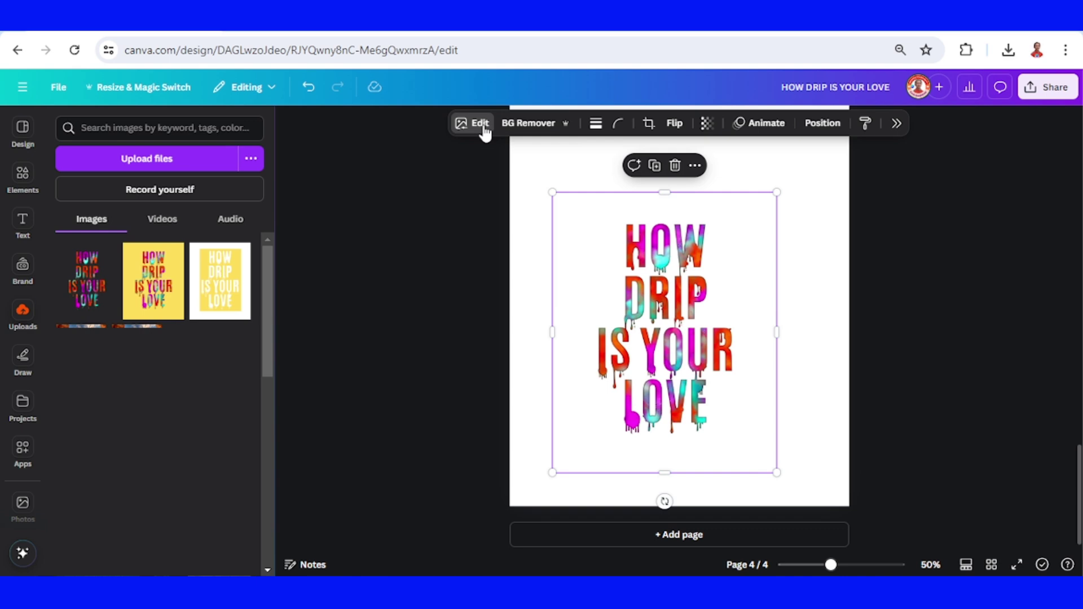
# - Apply the page 4 lettering to the Apparel mockup of a woman in a white T-shirt seen from behind
pyautogui.click(483, 129)
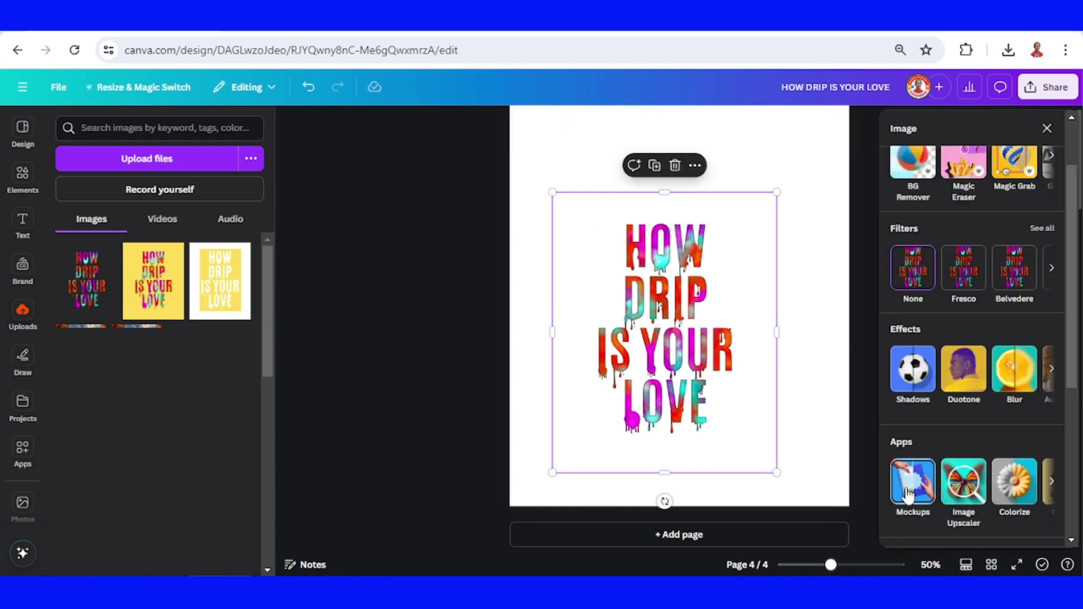
pyautogui.click(907, 494)
pyautogui.click(1043, 417)
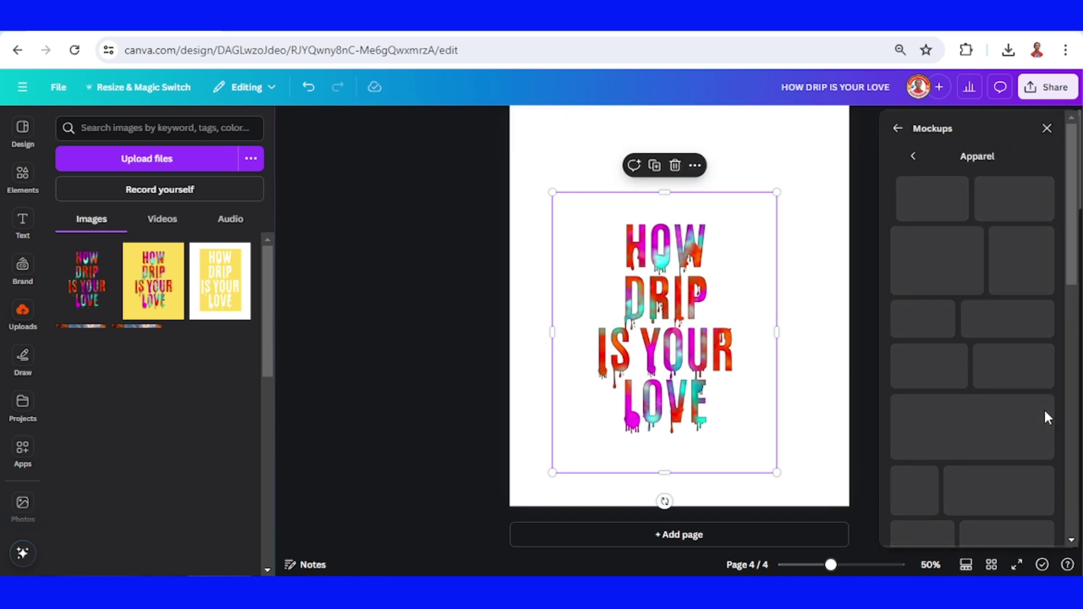
pyautogui.scroll(-5, 1043, 407)
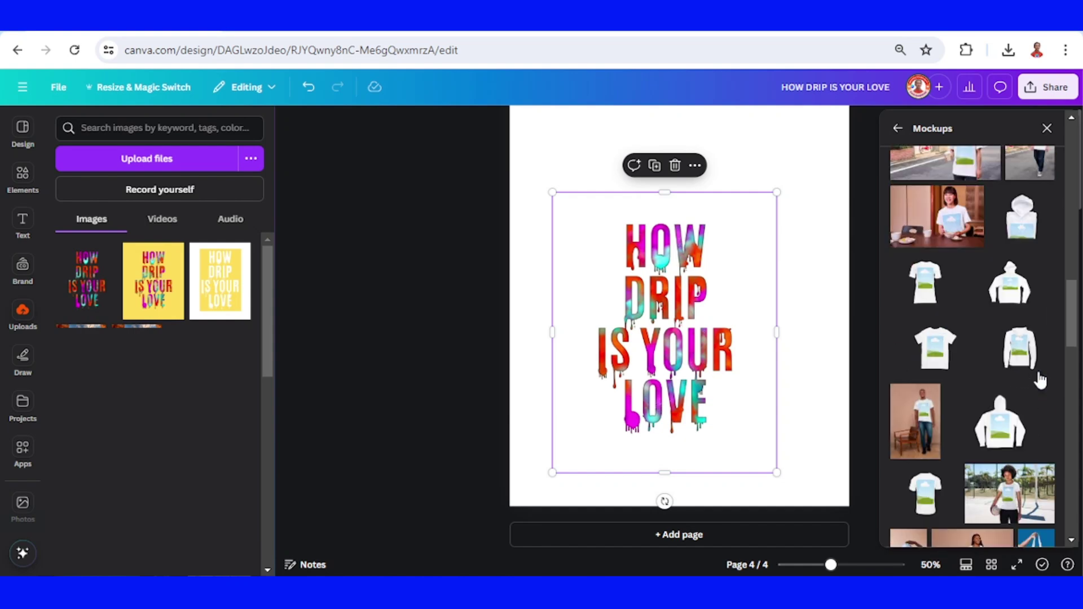
pyautogui.scroll(-5, 1039, 379)
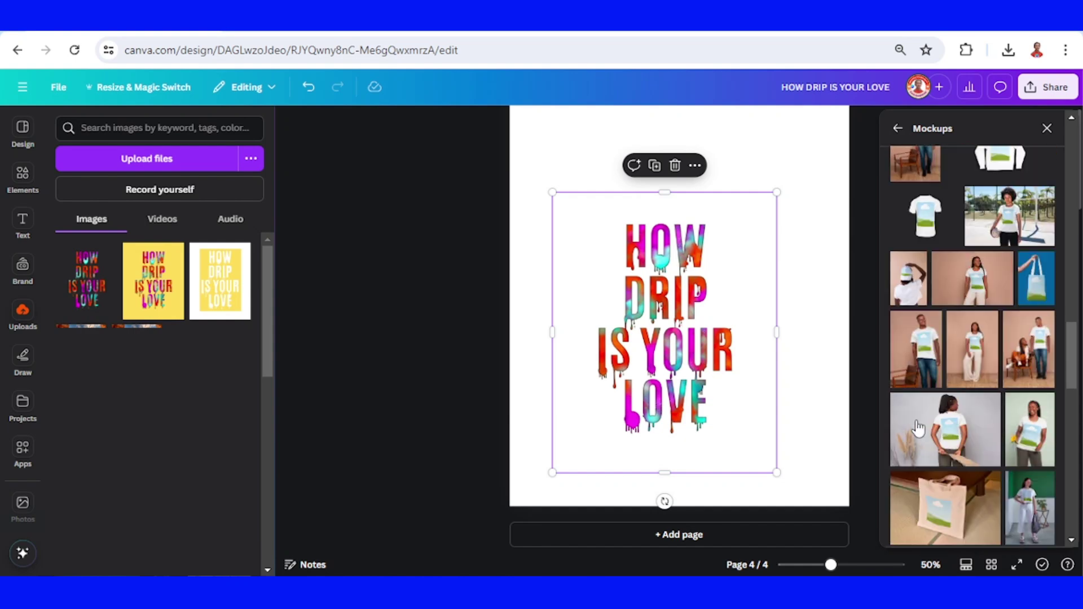
pyautogui.click(953, 435)
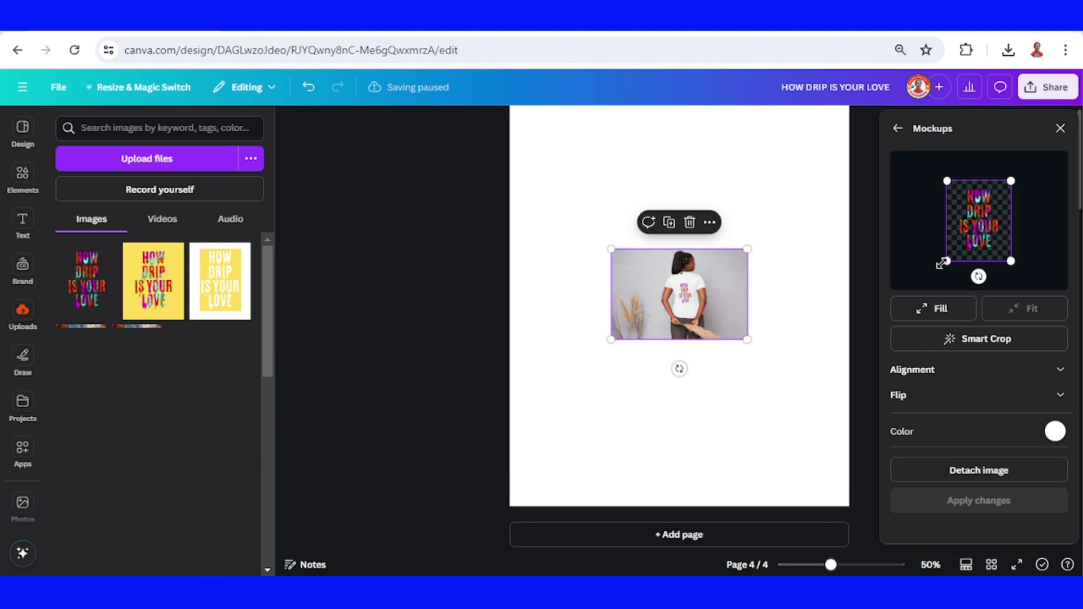
# - Enlarge the lettering within the T-shirt mockup, keep it centered, and apply the changes
pyautogui.moveTo(930, 278); pyautogui.dragTo(927, 280)
pyautogui.moveTo(991, 259); pyautogui.dragTo(998, 251)
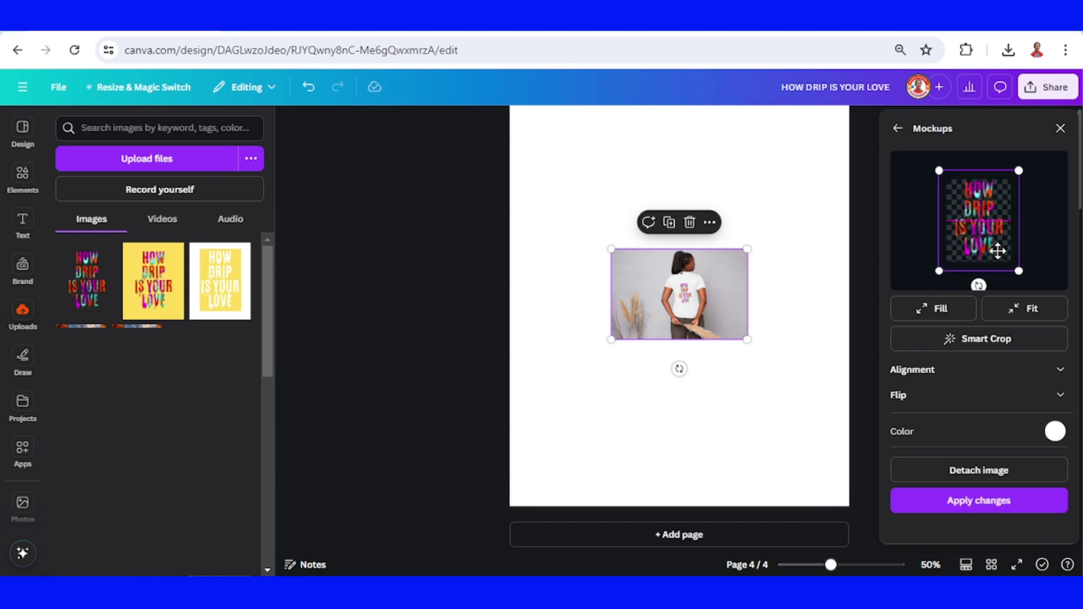
pyautogui.click(1007, 505)
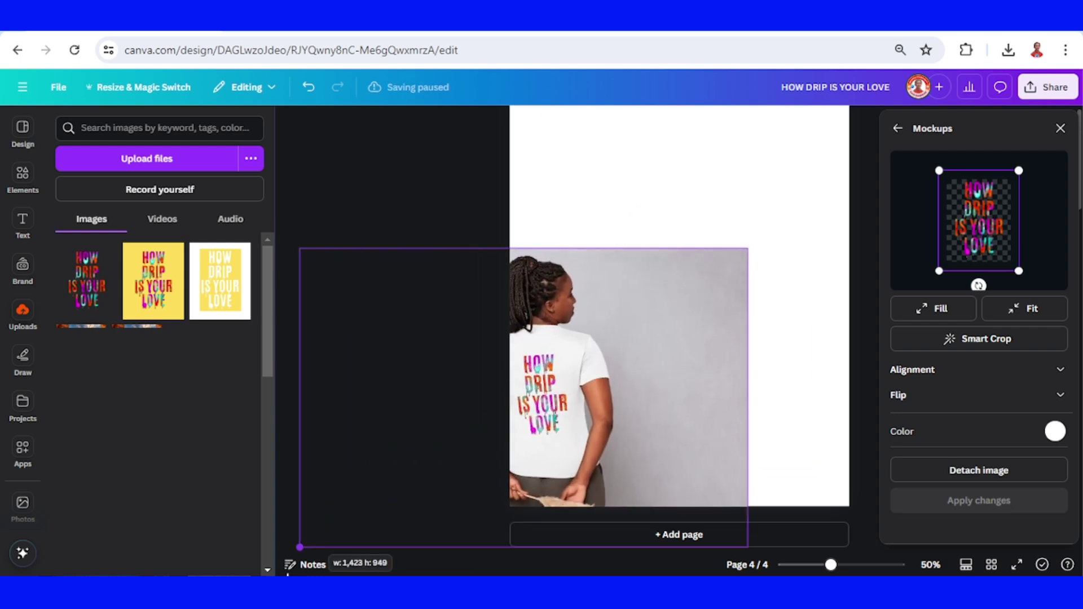